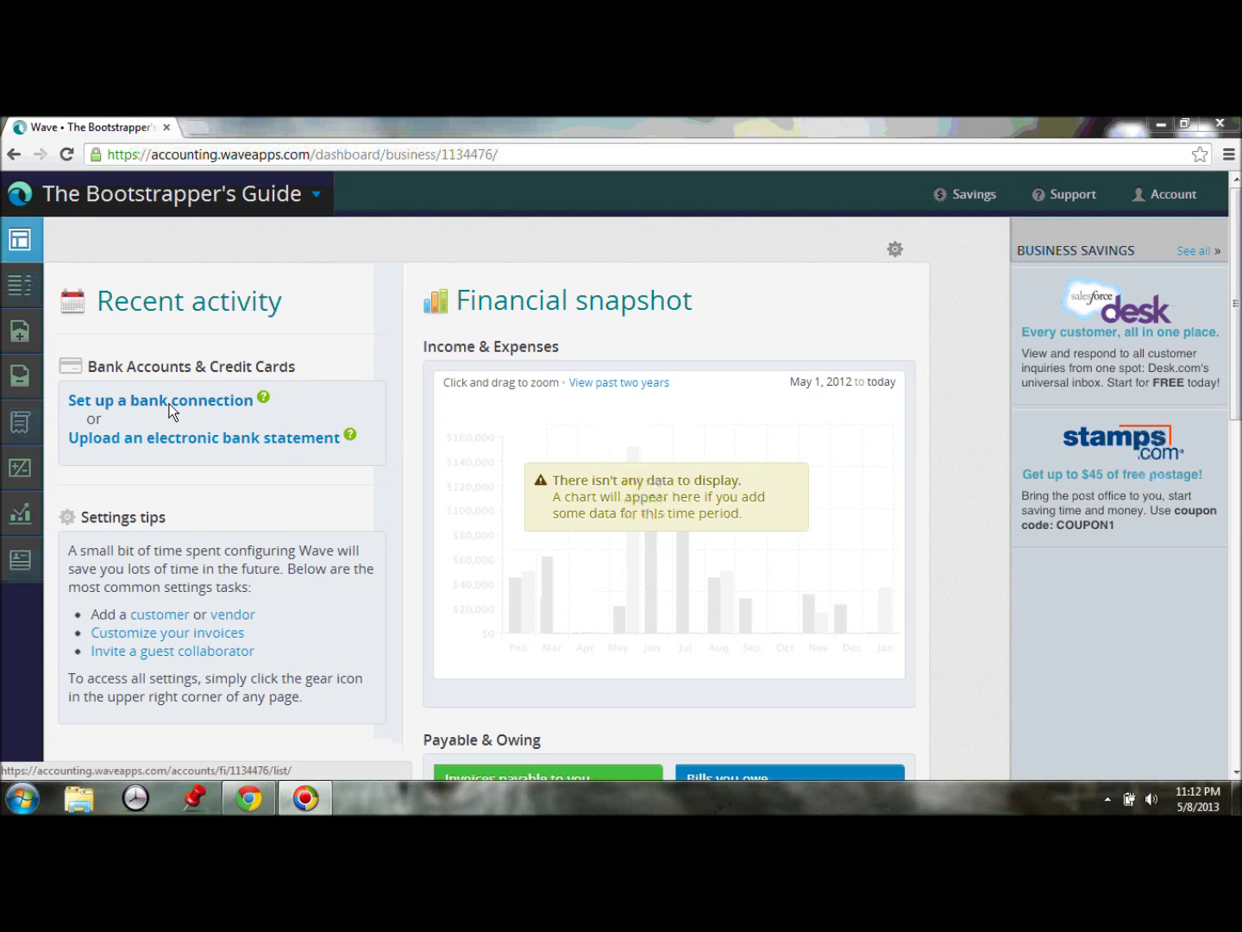
Glance at Transactions, then start a bank connection from the Dashboard's 'Set up a bank connection' link
click(35, 284)
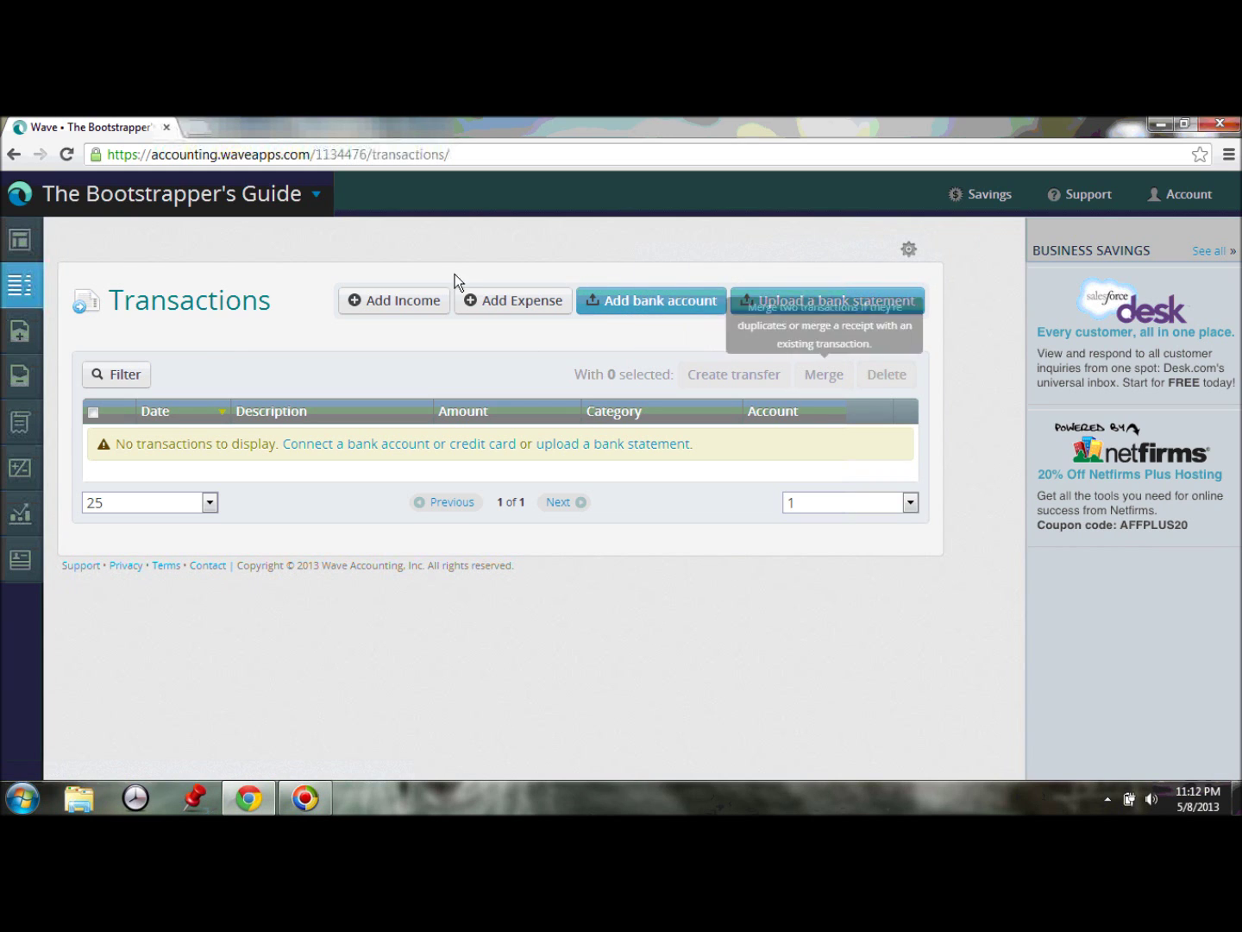
click(19, 238)
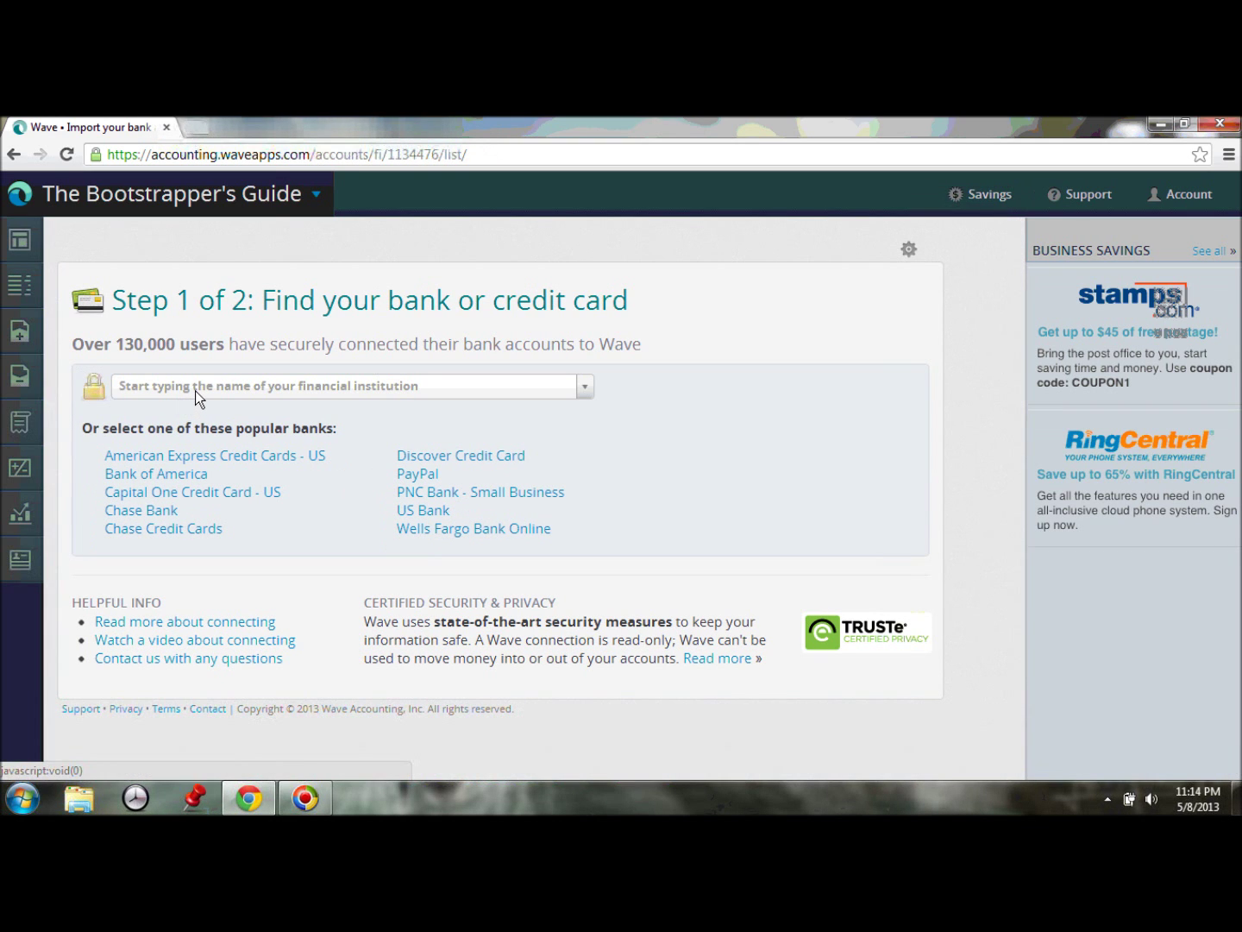
click(195, 391)
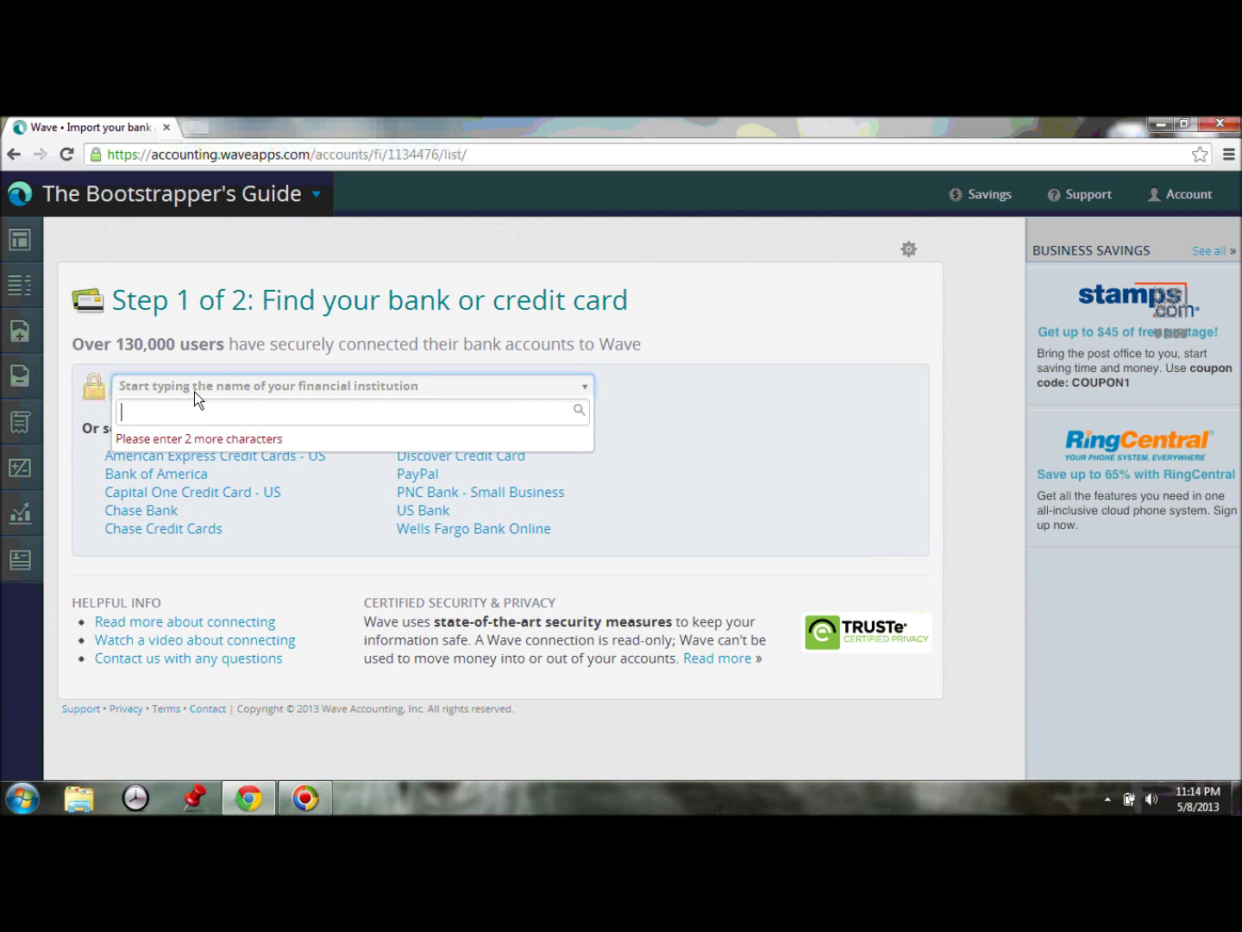
Search the institutions for 'Utah Co' and choose Utah Community Credit Union
text(Zion)
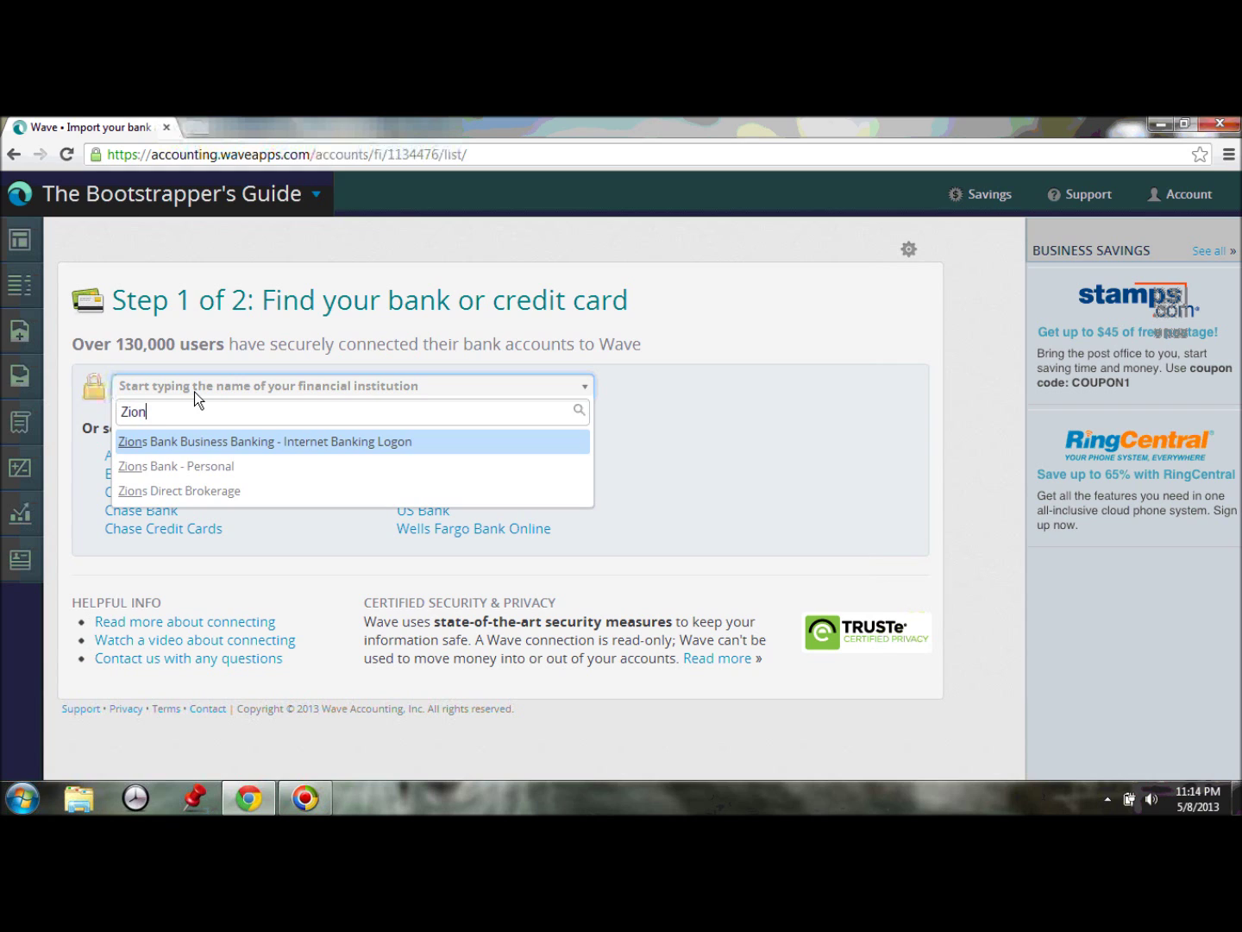
key(BackSpace)
key(BackSpace)
key(BackSpace)
key(BackSpace)
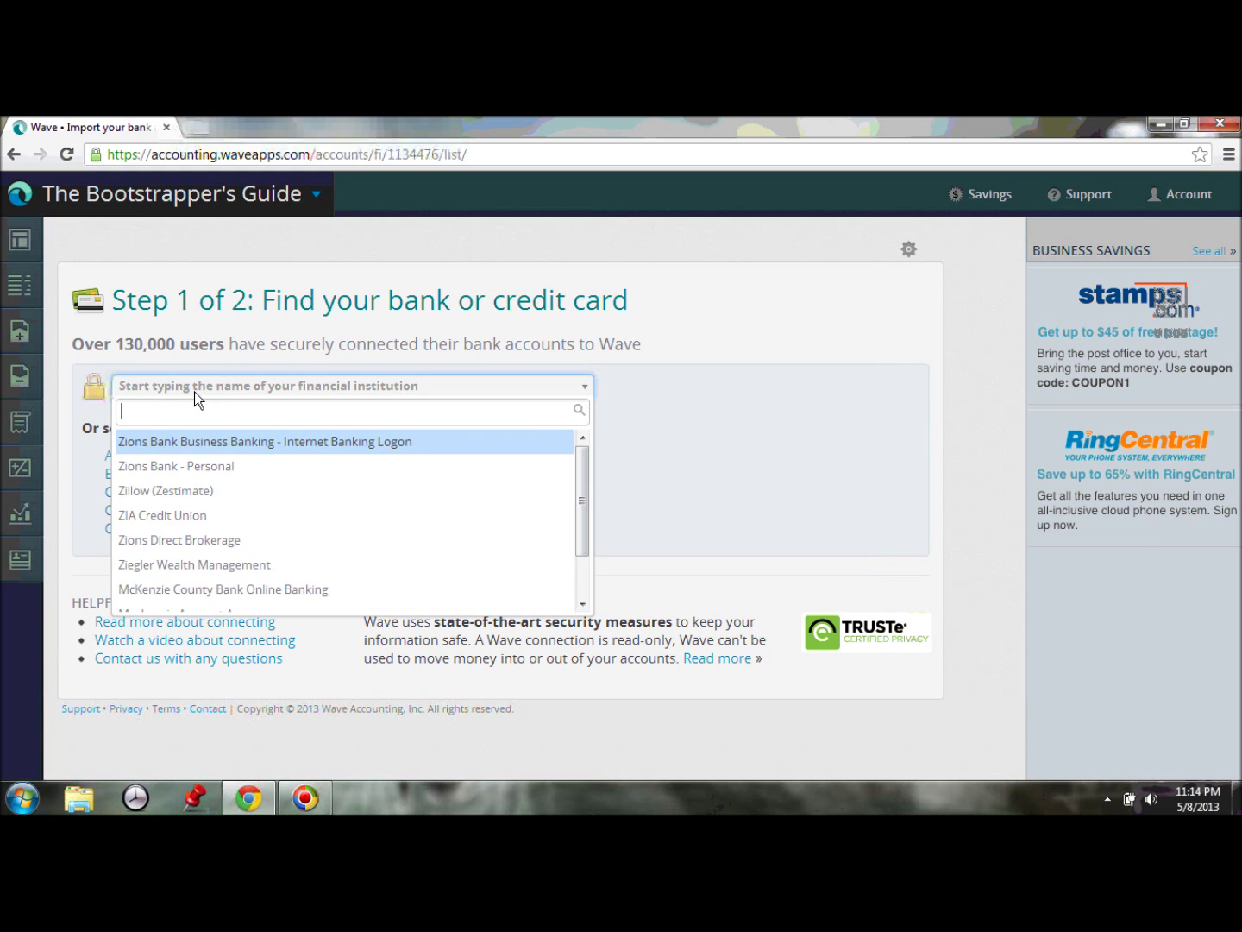
text(Chase)
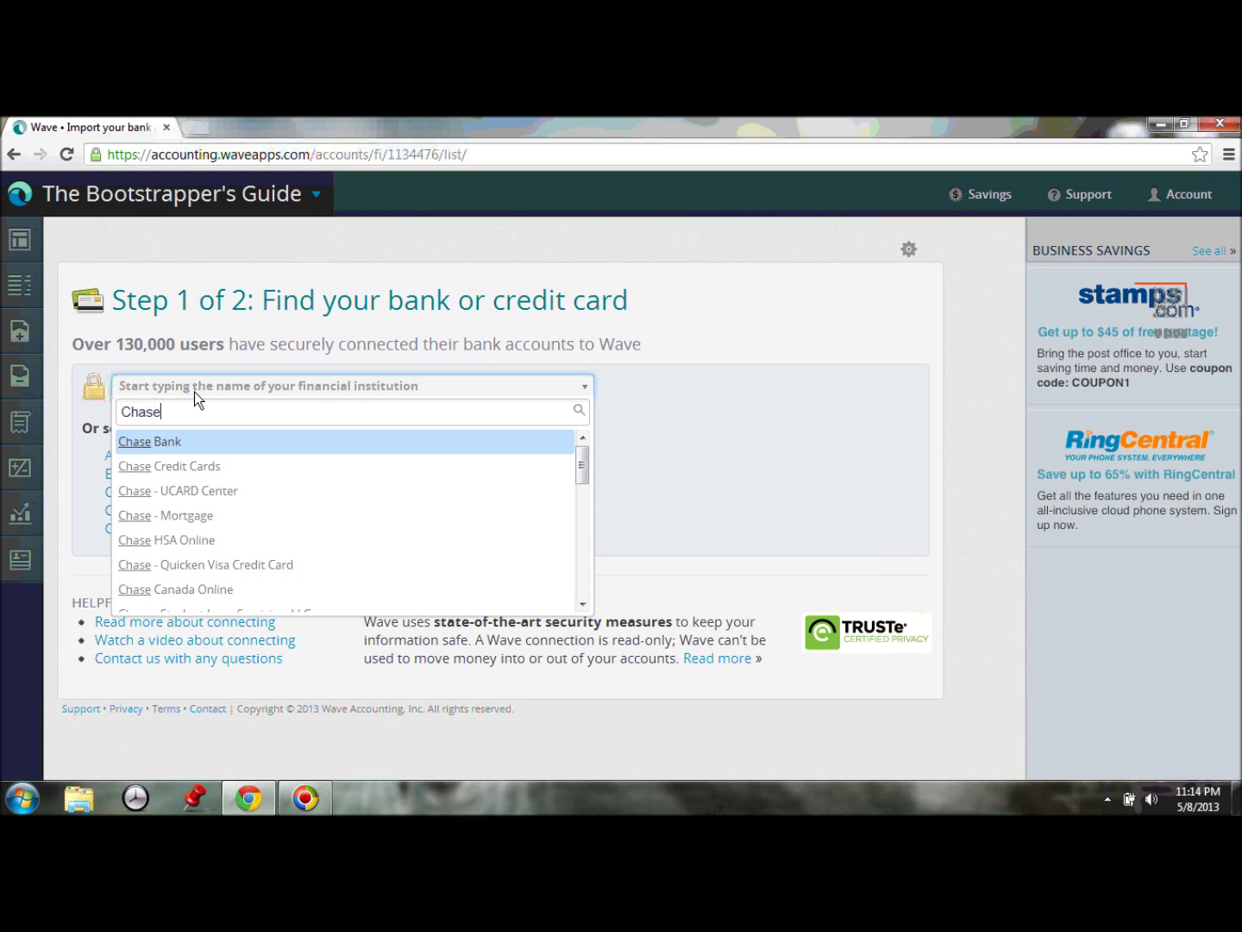
key(BackSpace)
key(BackSpace)
key(BackSpace)
key(BackSpace)
key(BackSpace)
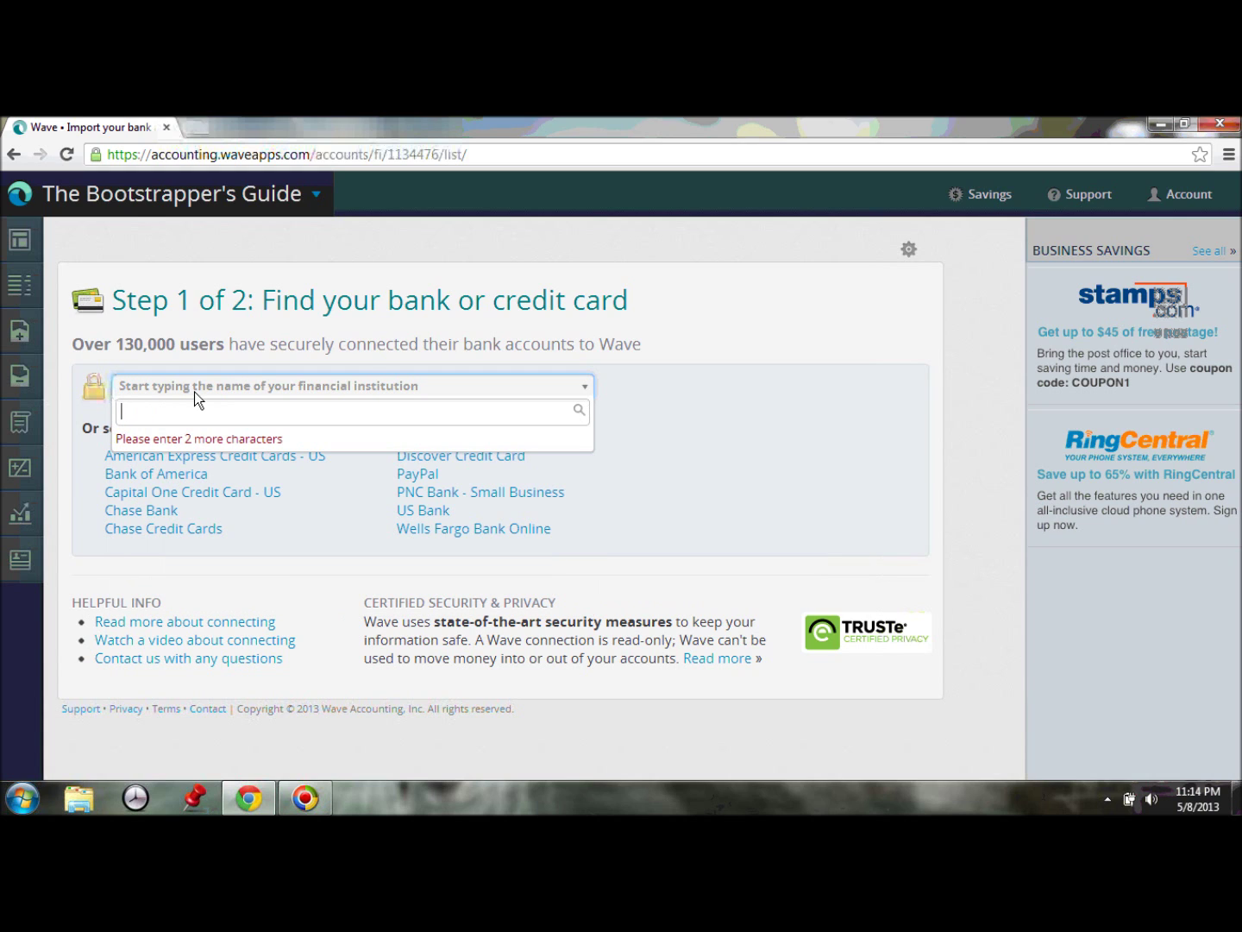
text(ab)
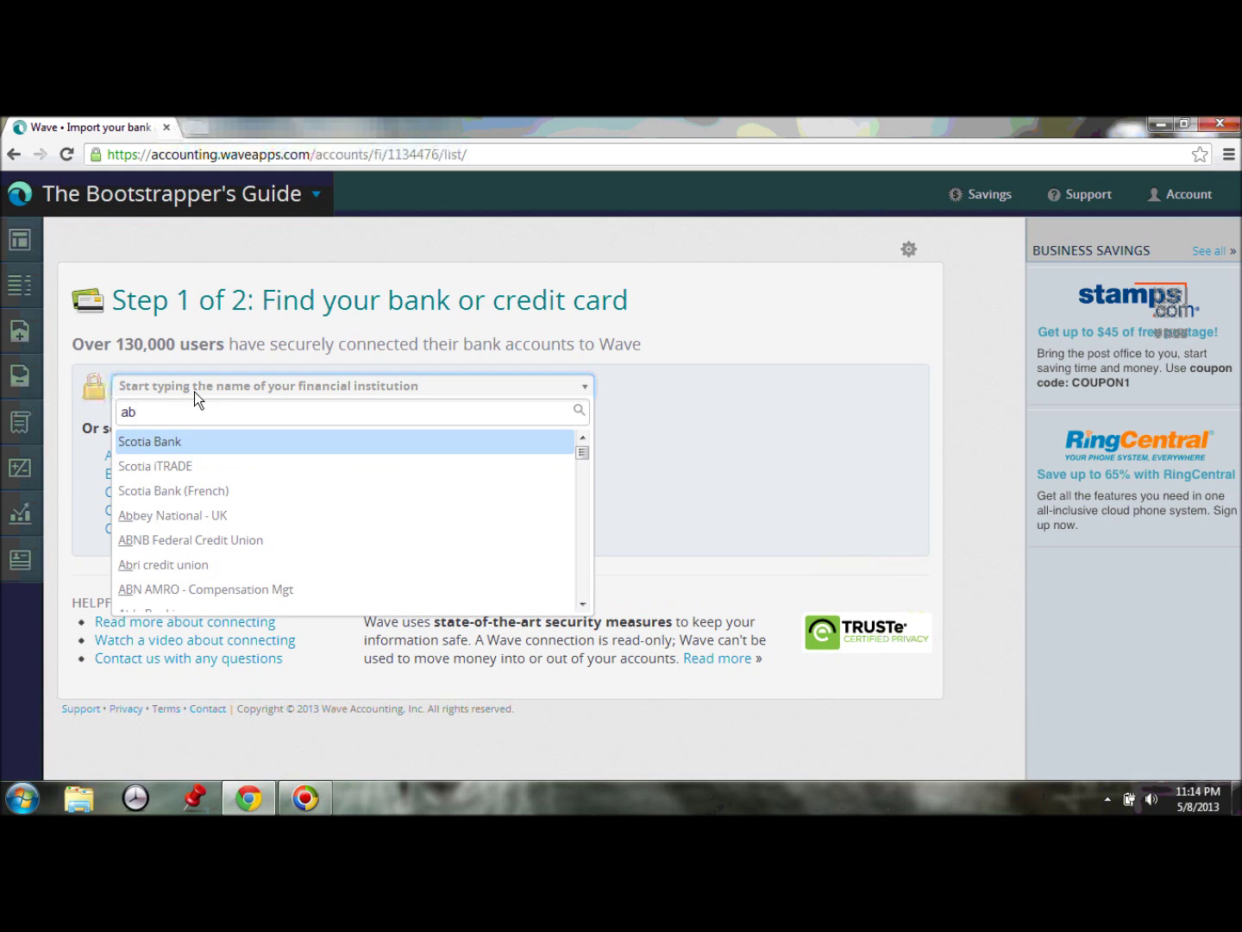
key(BackSpace)
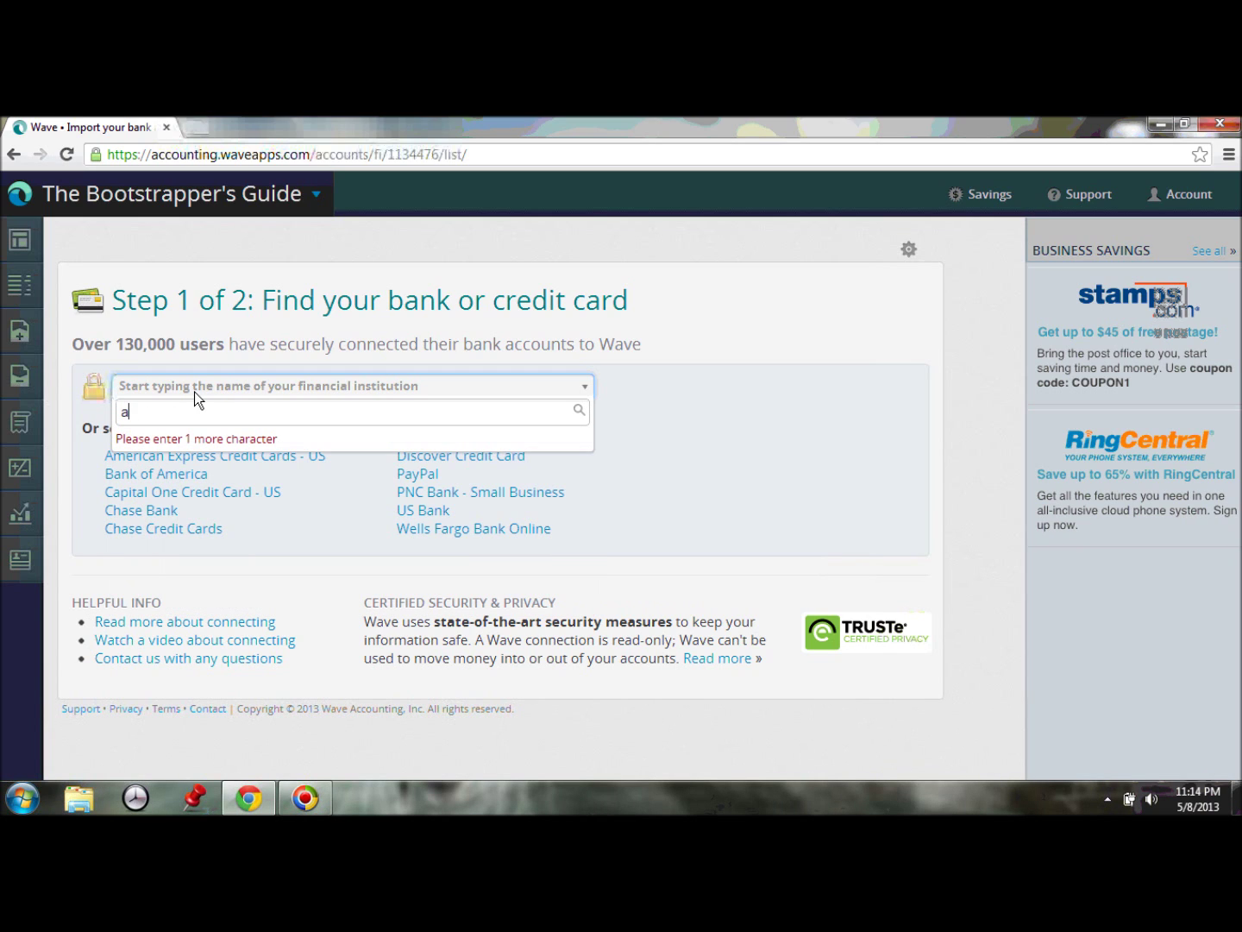
key(BackSpace)
text(Utah Co)
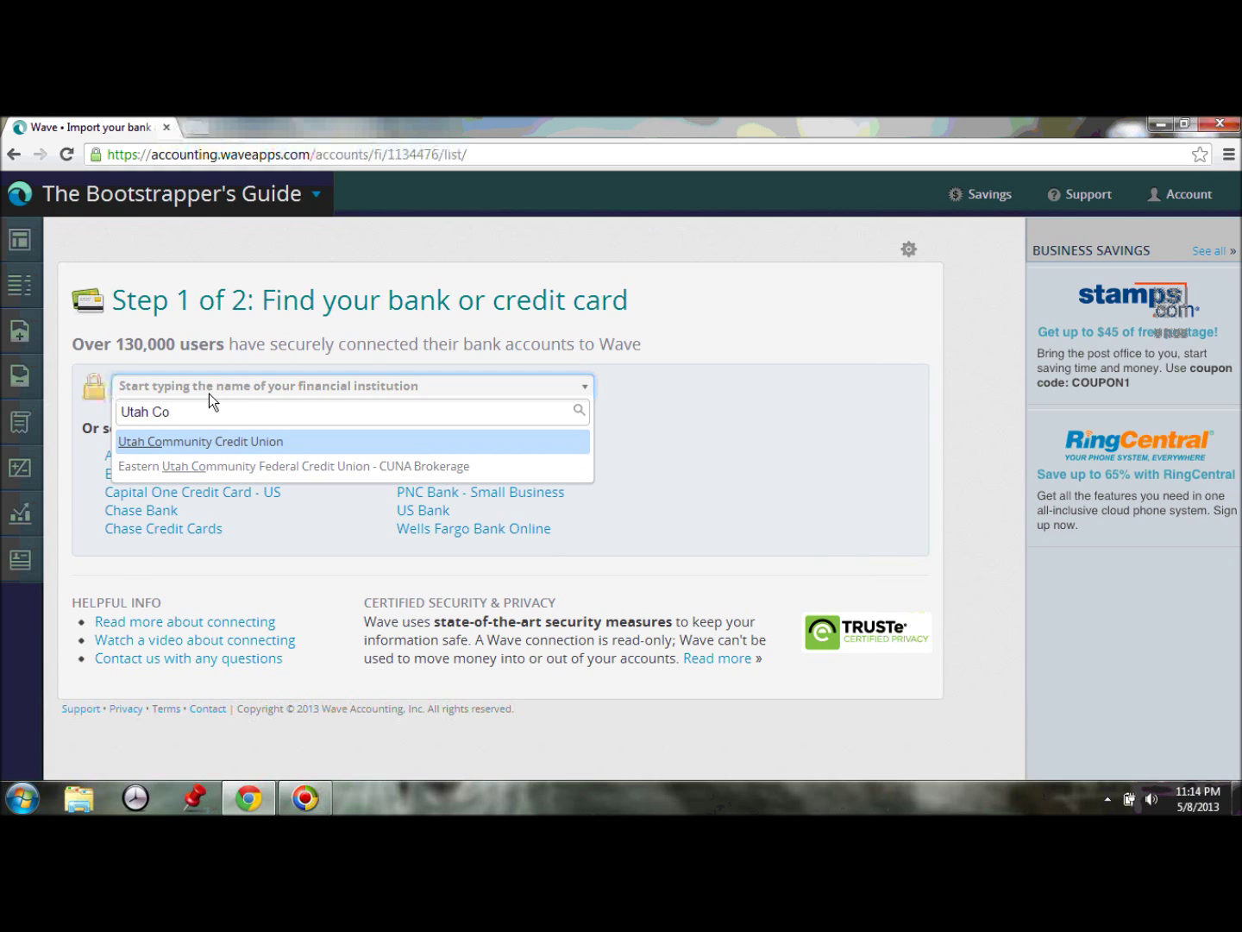
click(216, 439)
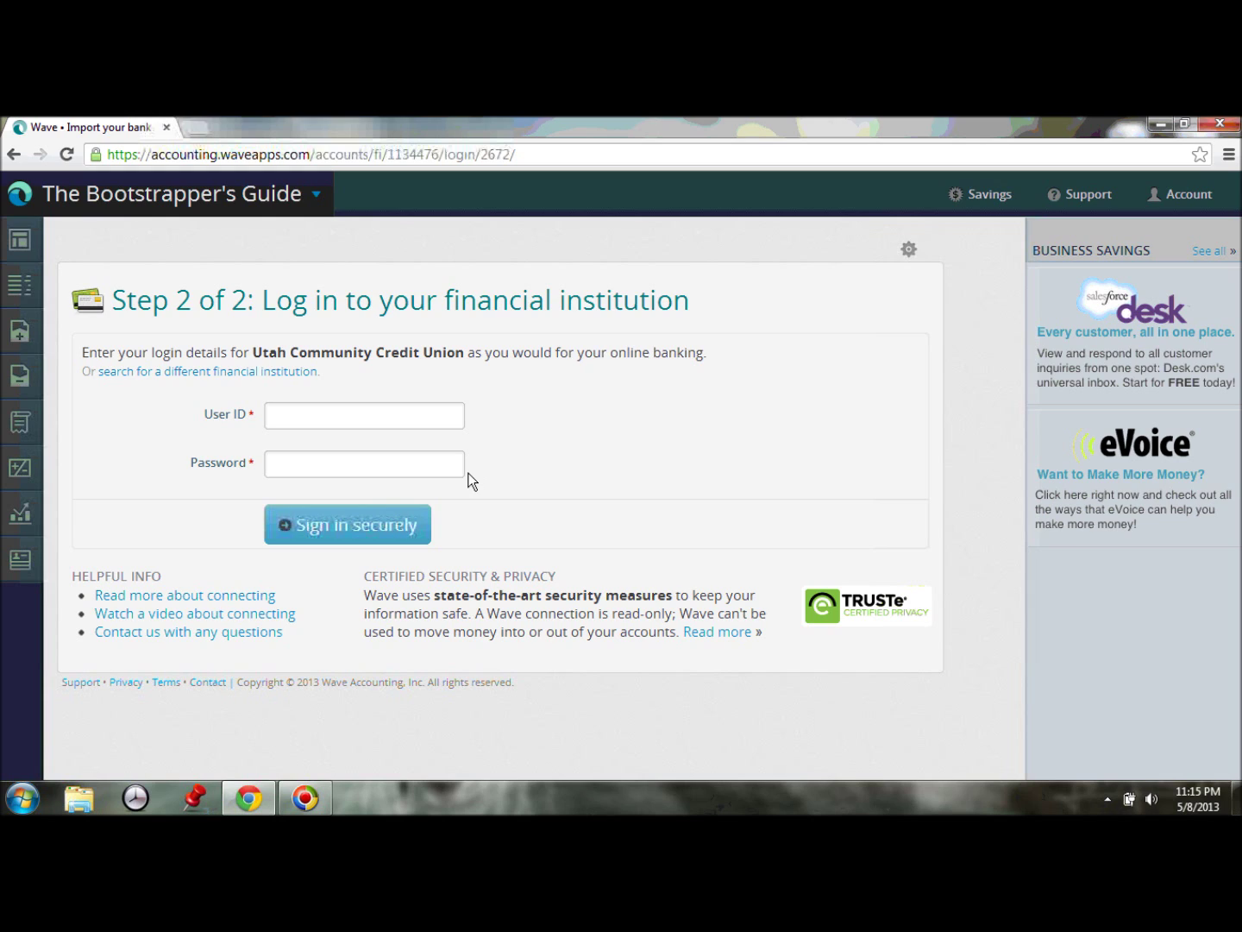
click(391, 415)
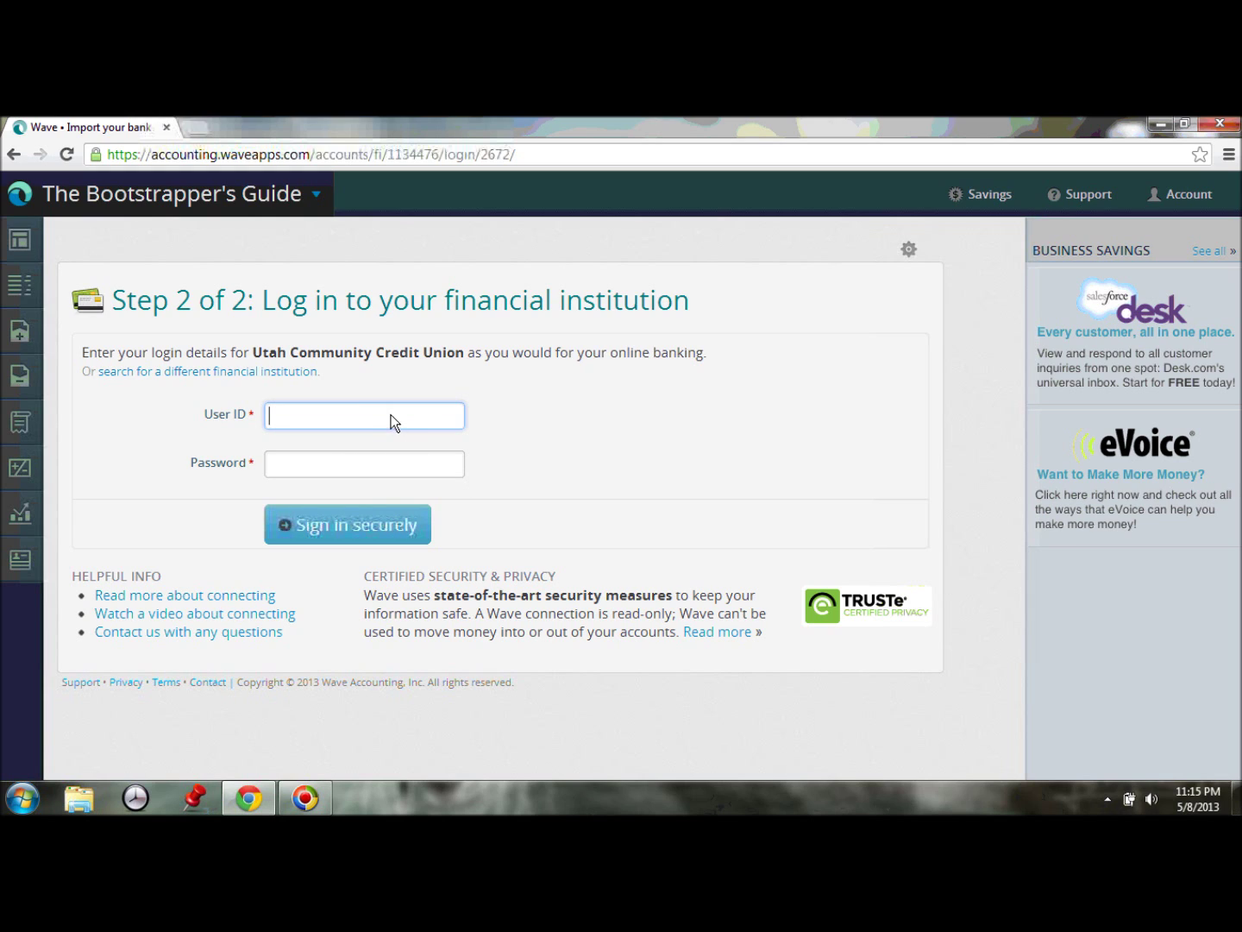
Sign in securely to Utah Community Credit Union with the member's user ID and password
click(392, 522)
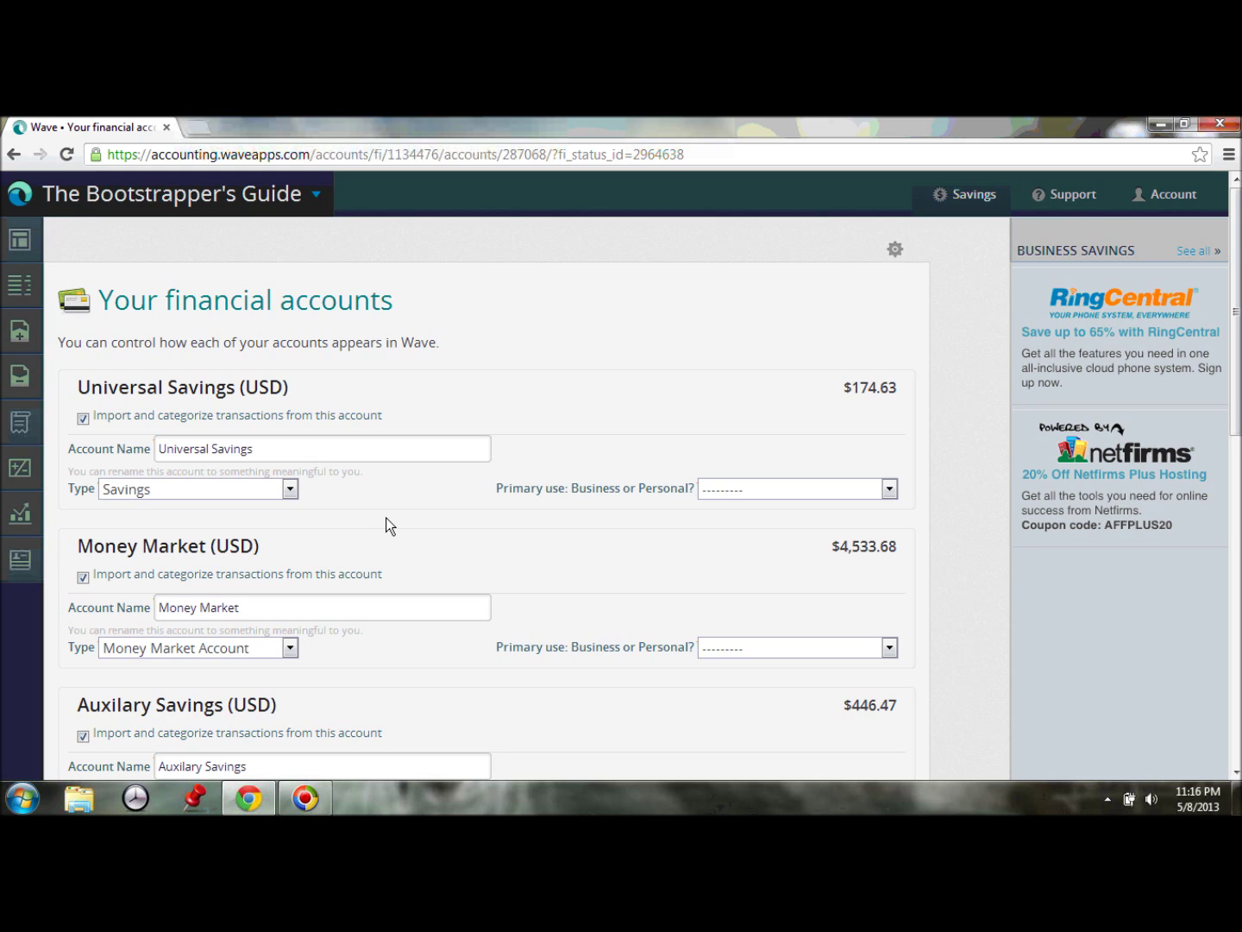
Assign Universal Savings to The Bootstrapper's Guide and mark Money Market as Personal
click(295, 201)
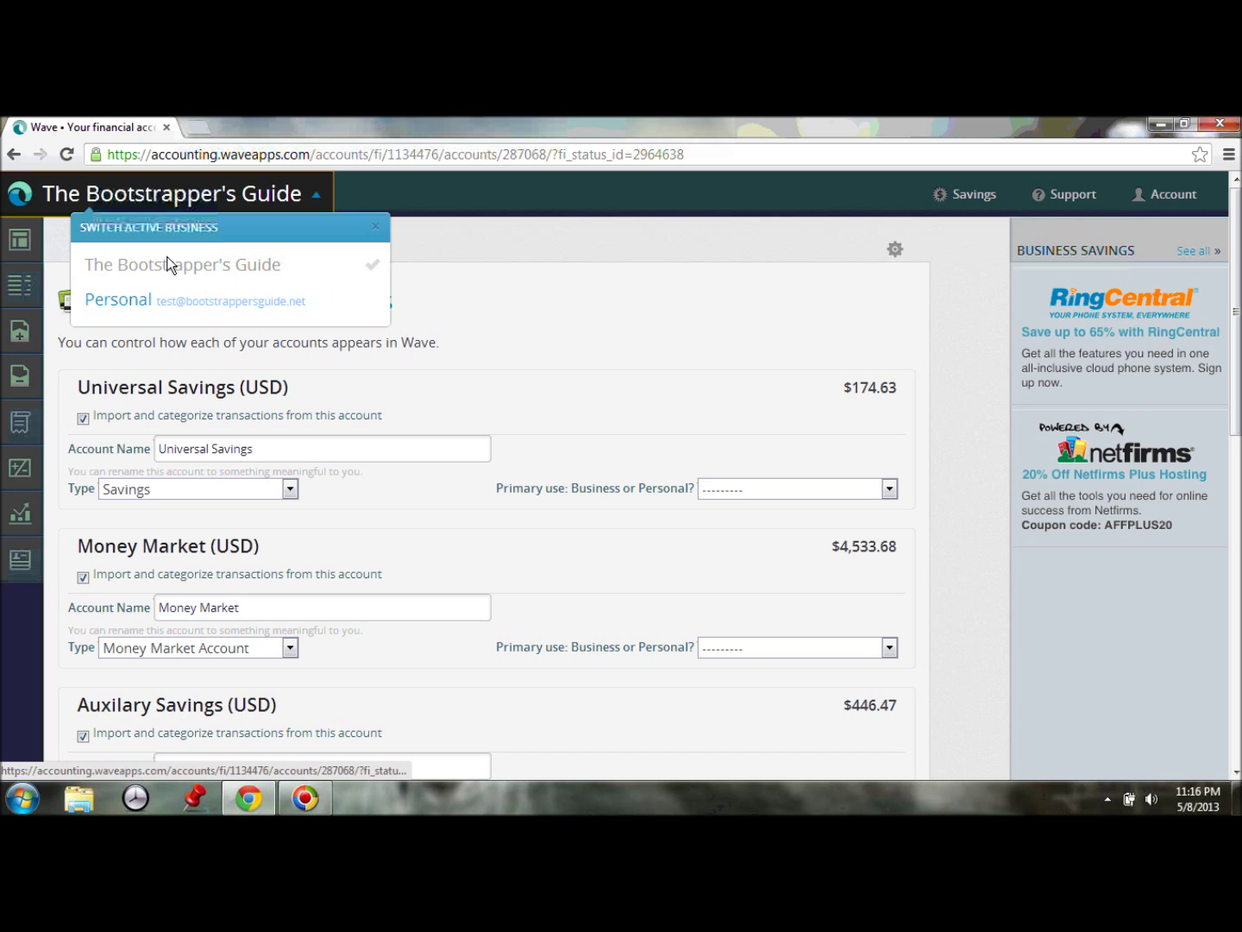
click(471, 204)
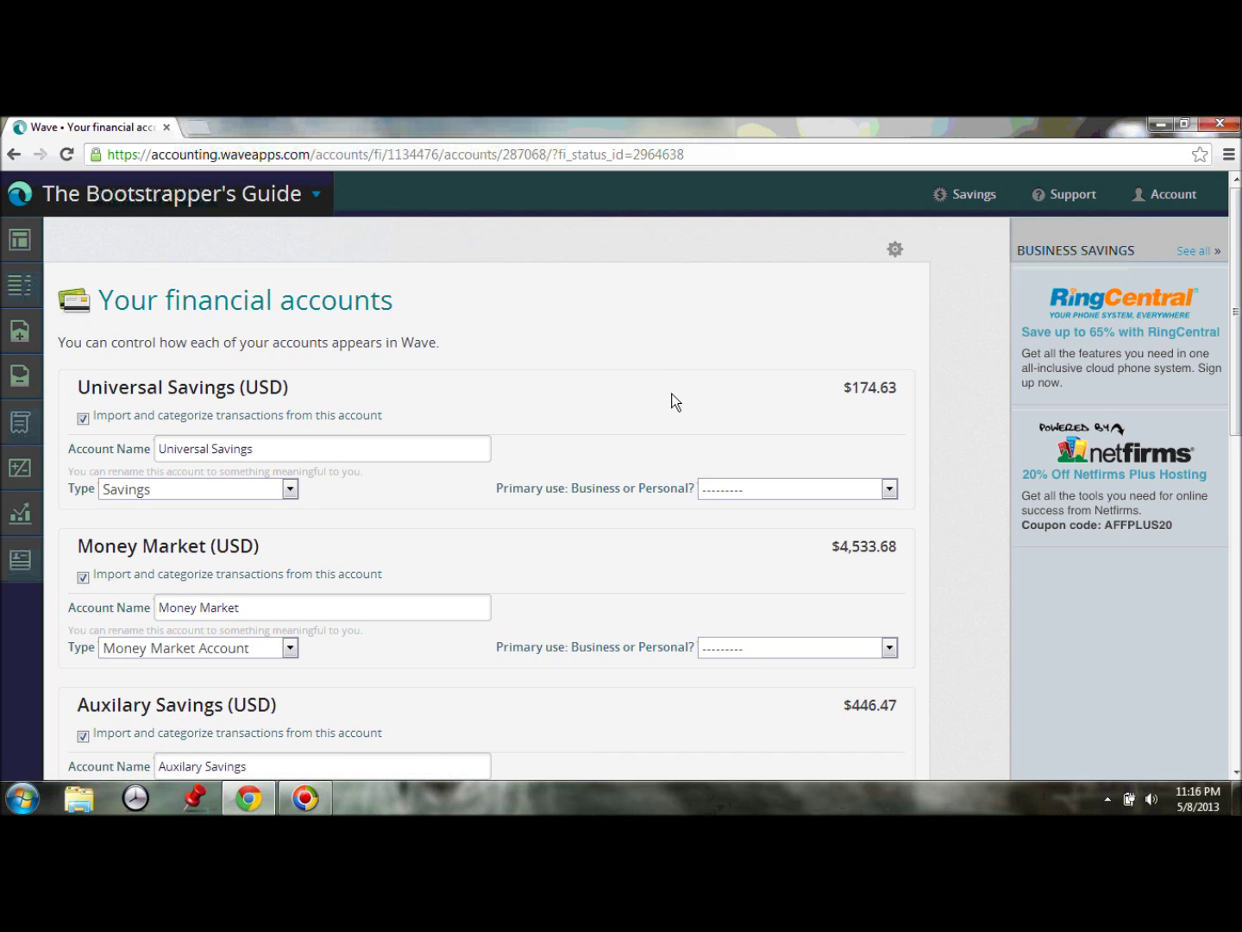
click(796, 491)
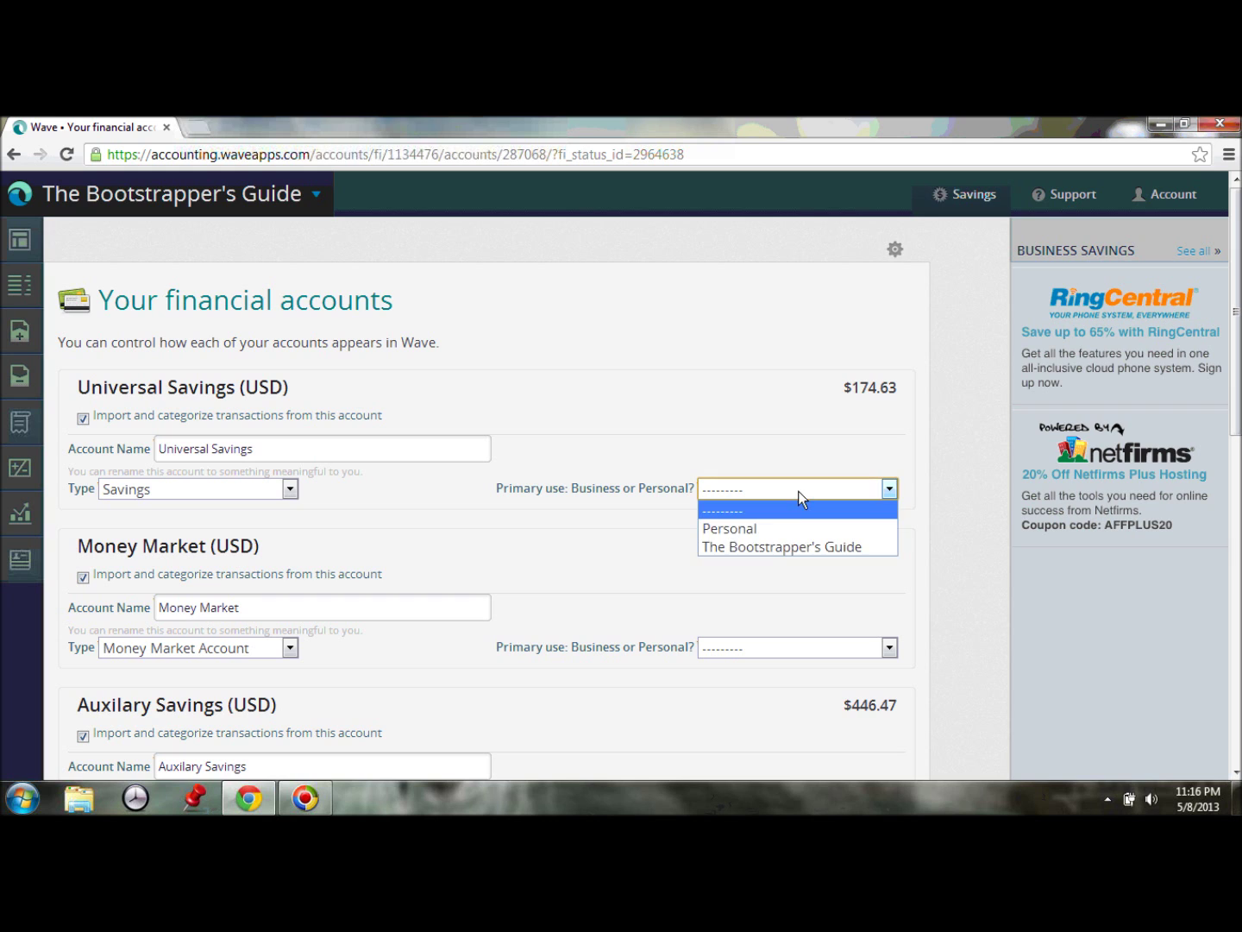
click(764, 541)
scroll(740, 549, down, 2)
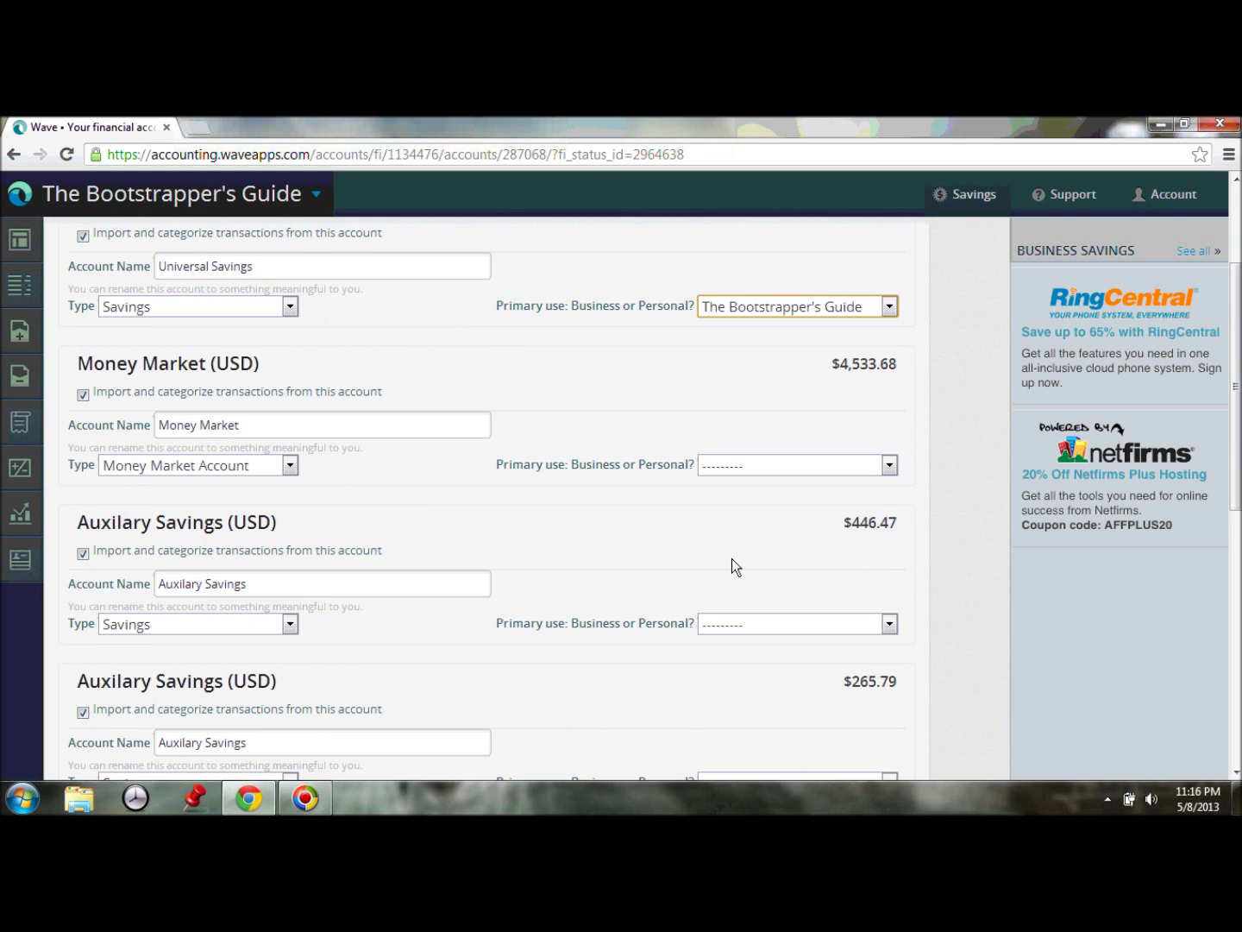
click(750, 466)
click(754, 505)
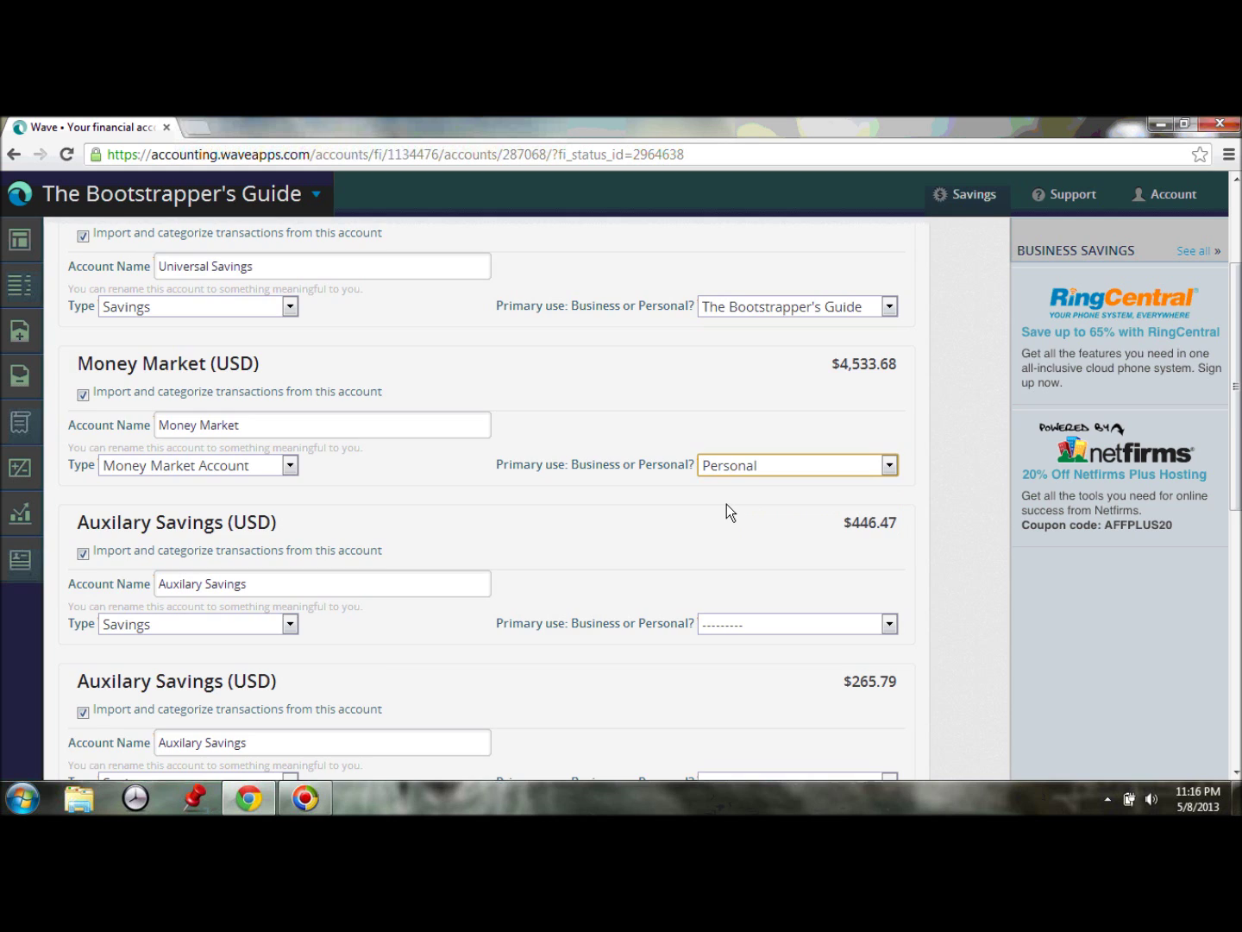
scroll(726, 504, down, 2)
scroll(725, 502, down, 2)
Mark the three Auxilary Savings accounts ($446.47, $265.79, $0.00) as Personal
click(771, 261)
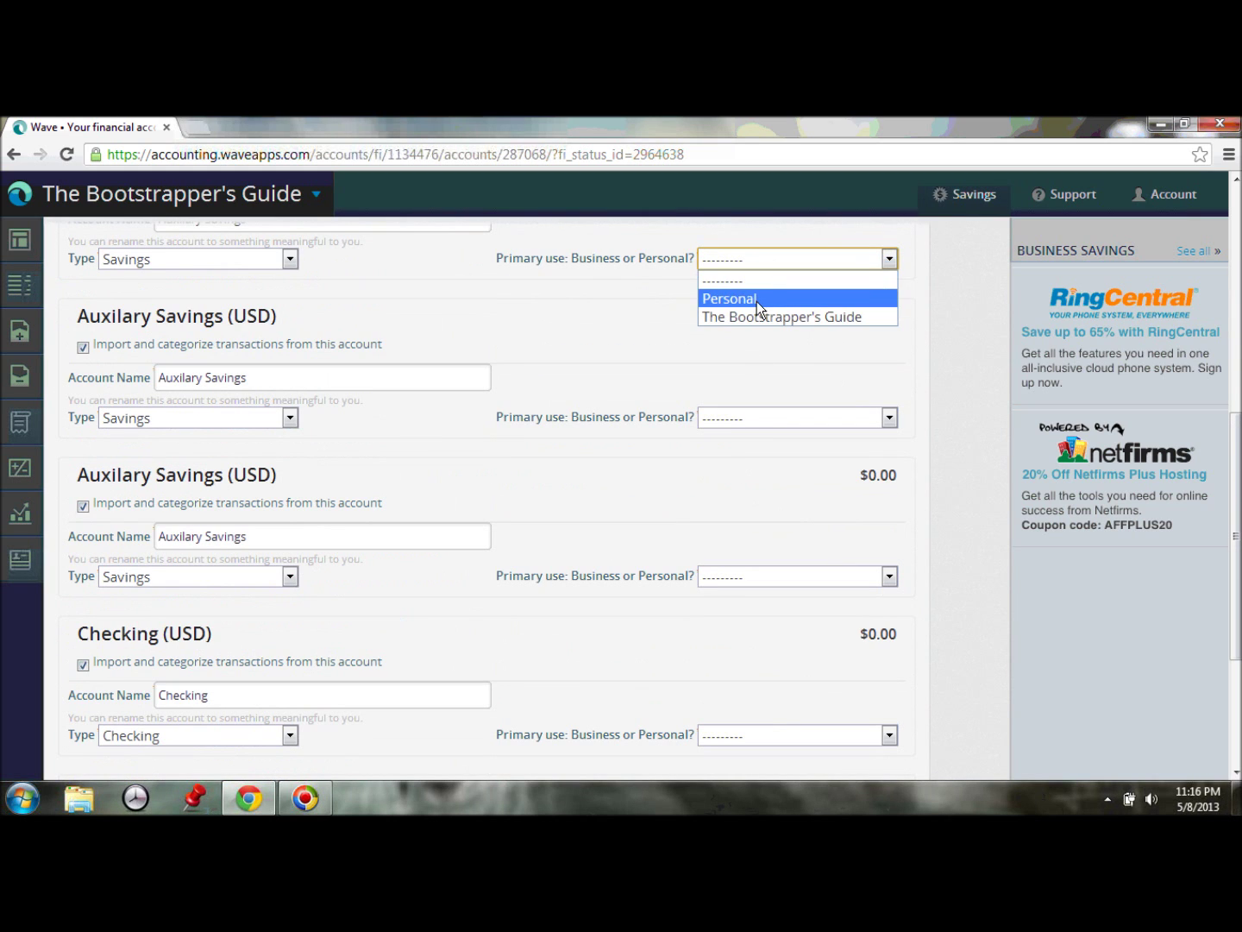
click(757, 299)
click(738, 417)
click(743, 450)
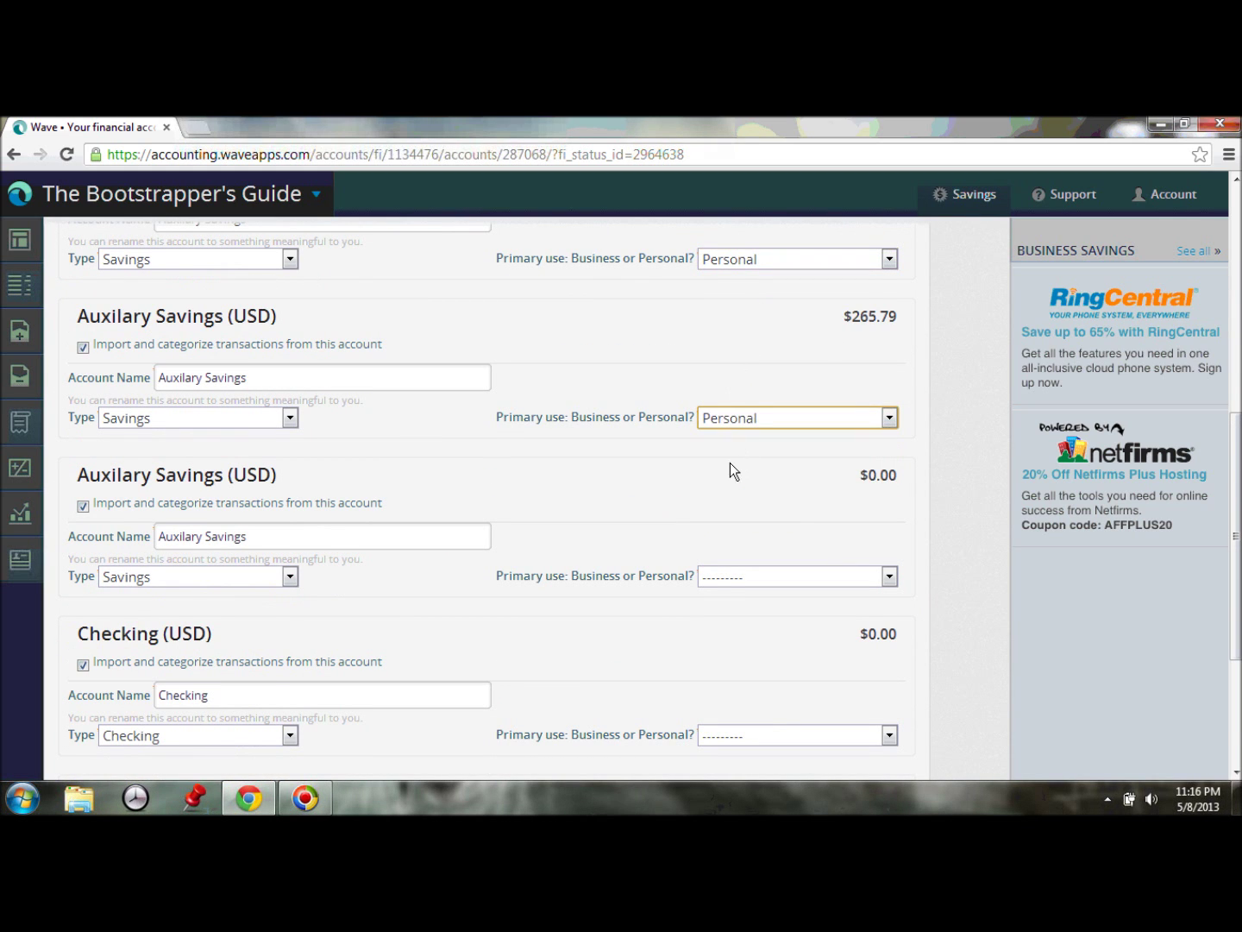
scroll(731, 471, down, 2)
click(752, 397)
click(740, 433)
scroll(740, 436, down, 1)
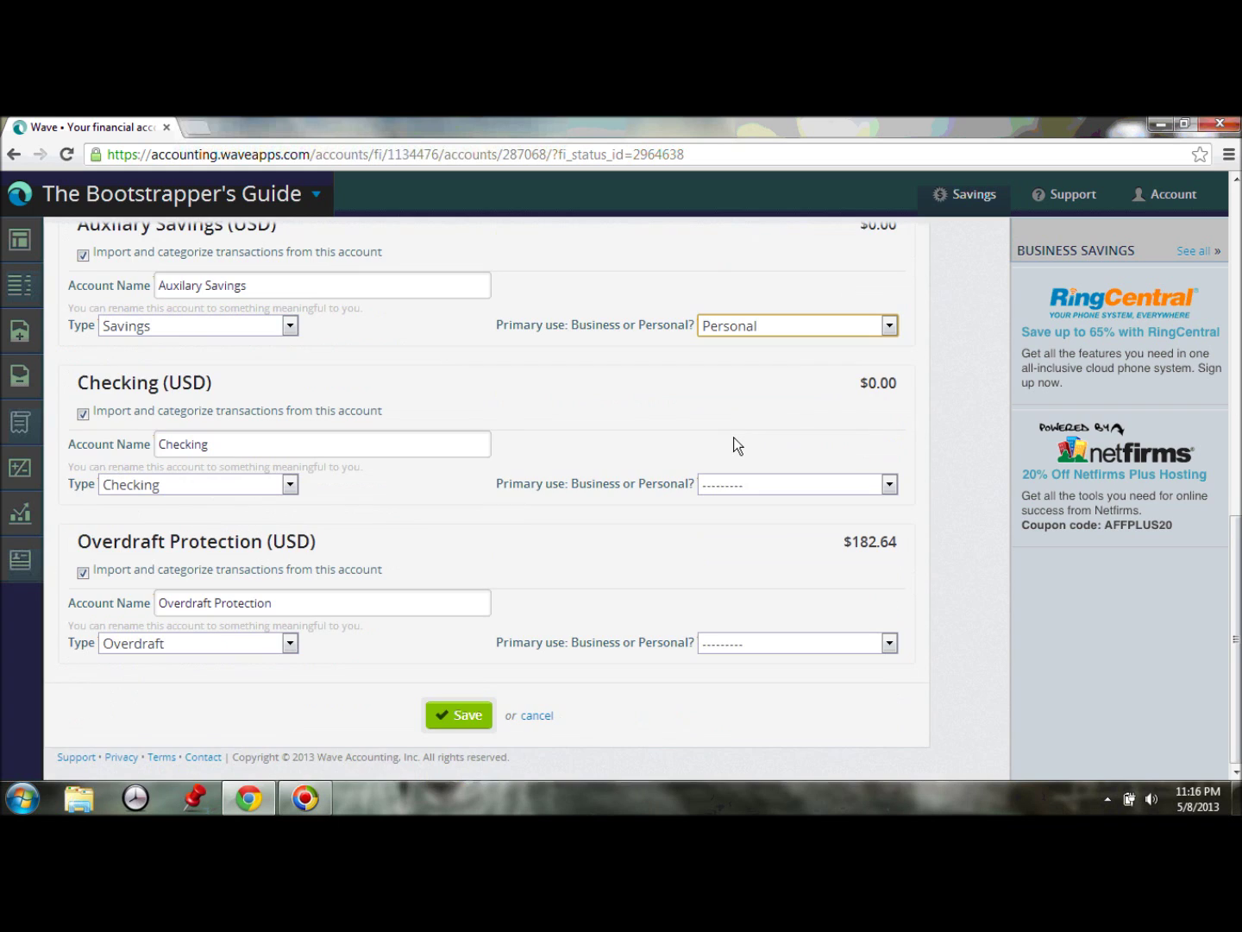
Assign Checking and Overdraft Protection to The Bootstrapper's Guide and review the account list
click(764, 484)
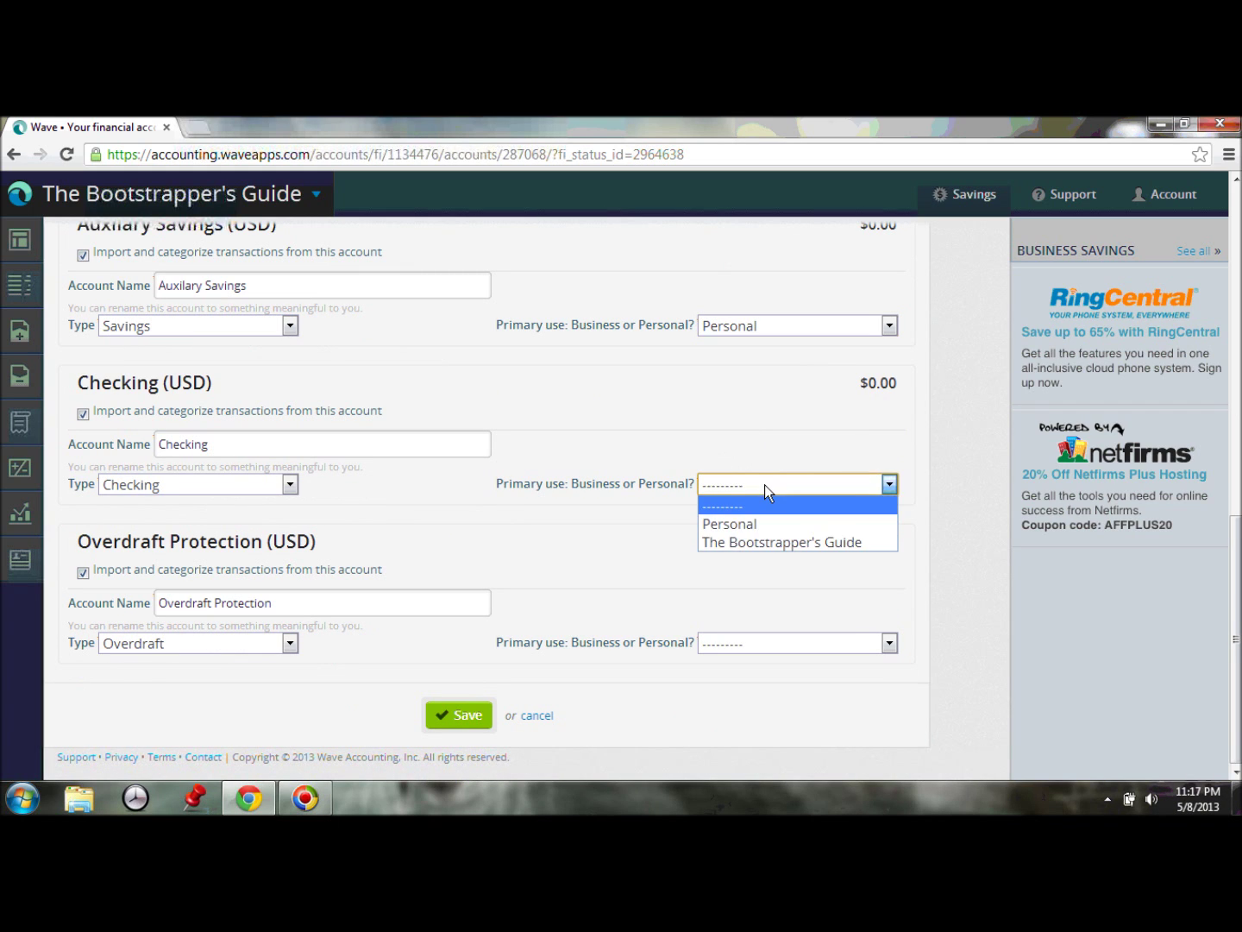
click(745, 541)
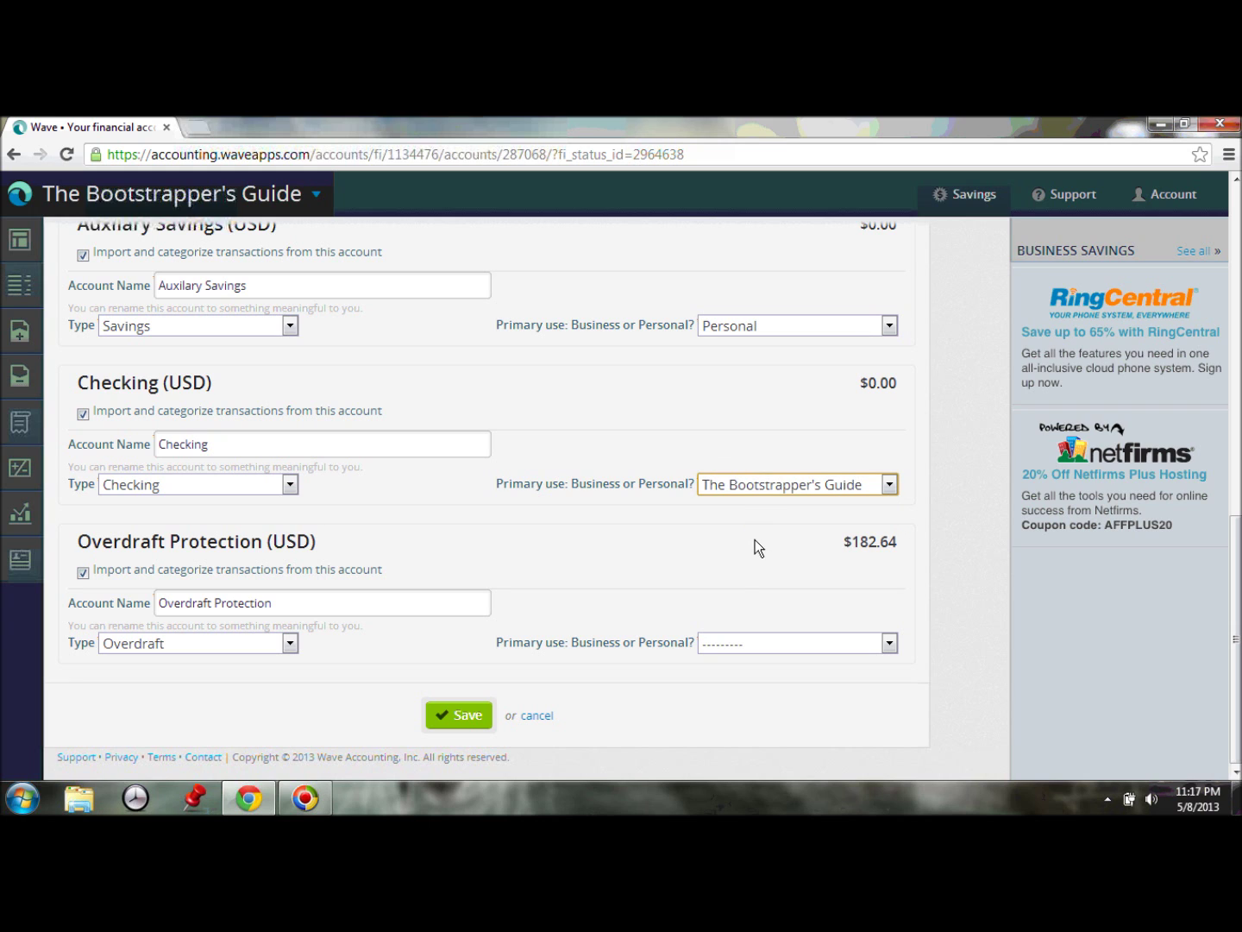
click(747, 643)
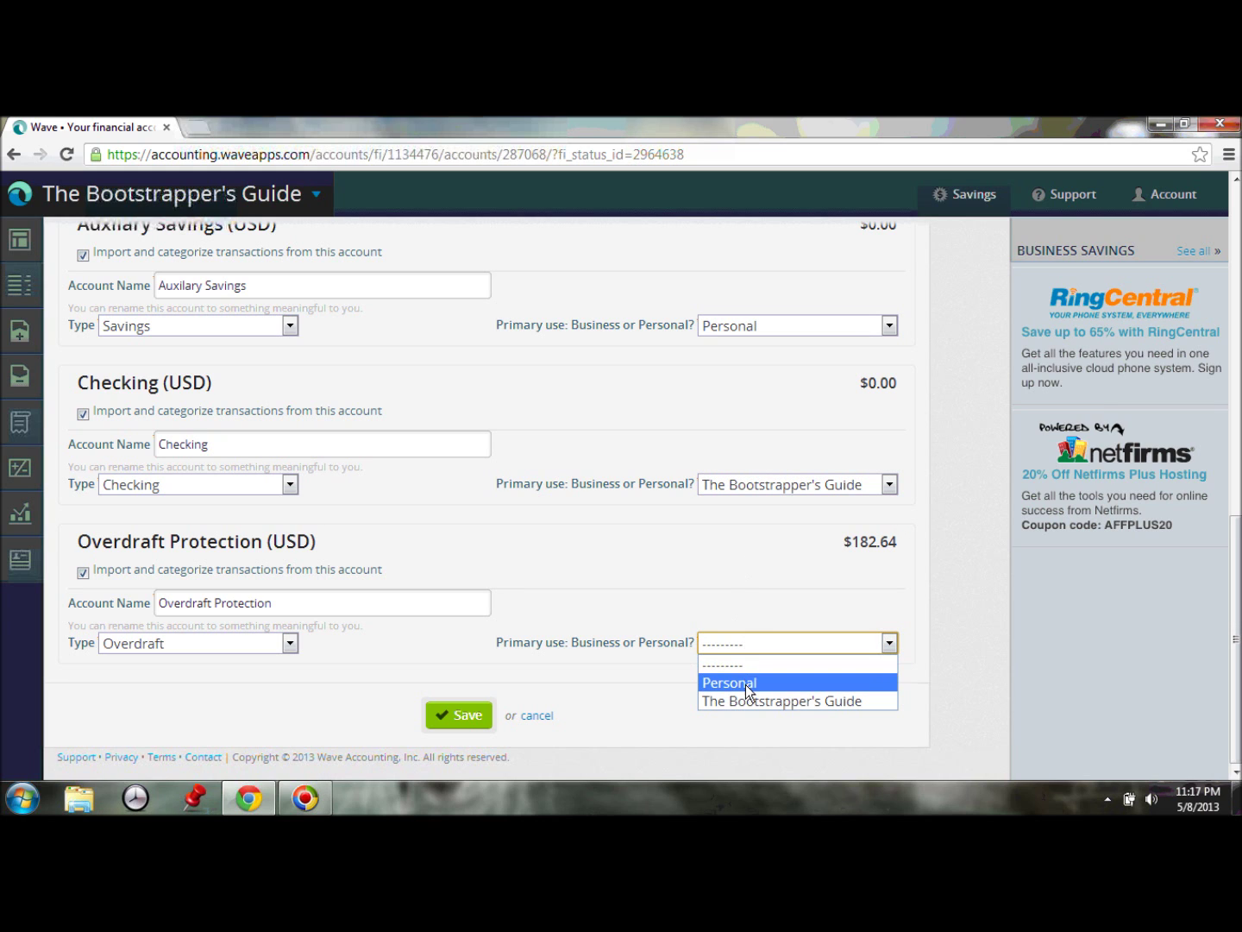
click(747, 698)
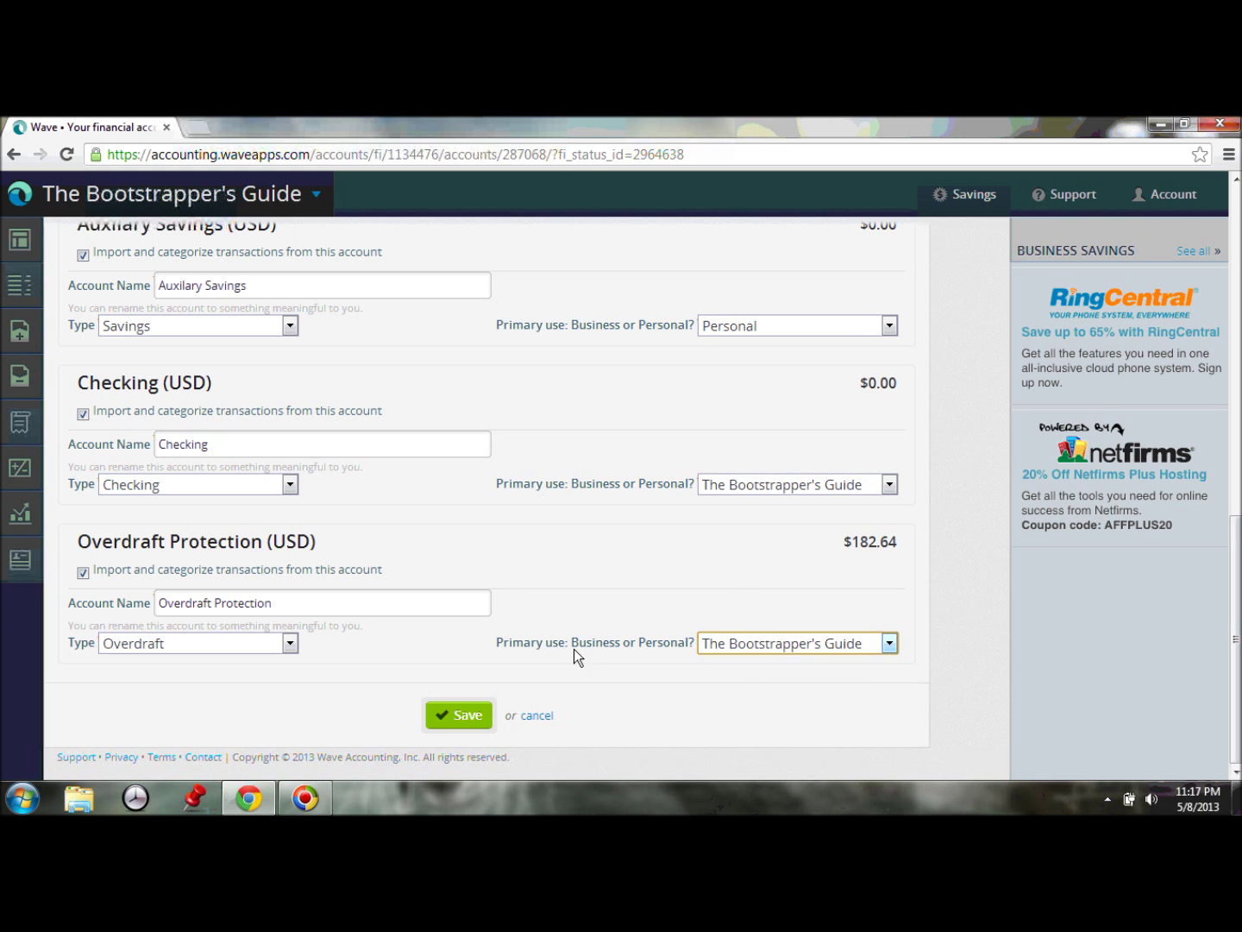
scroll(572, 648, up, 8)
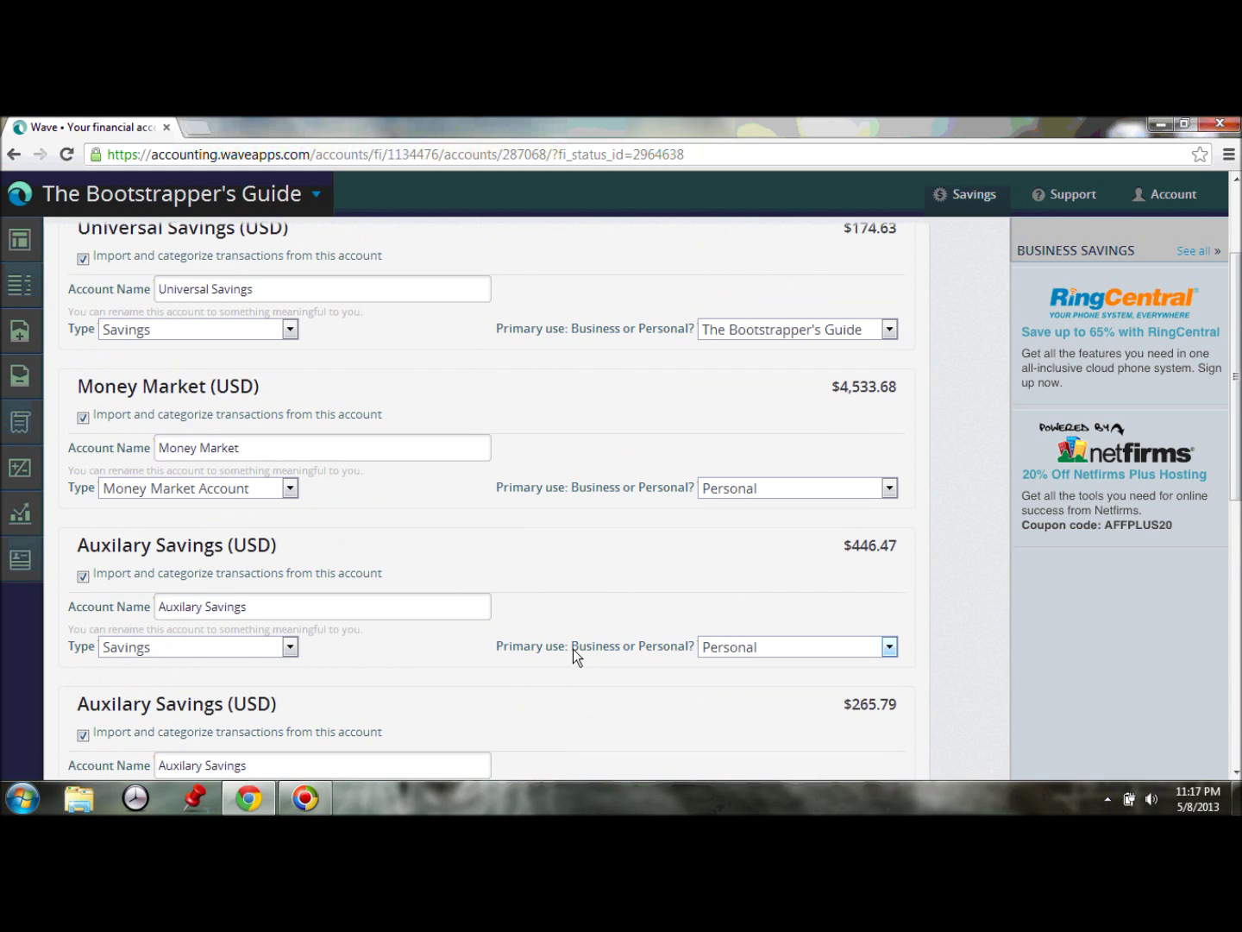
scroll(552, 618, up, 3)
scroll(534, 593, down, 10)
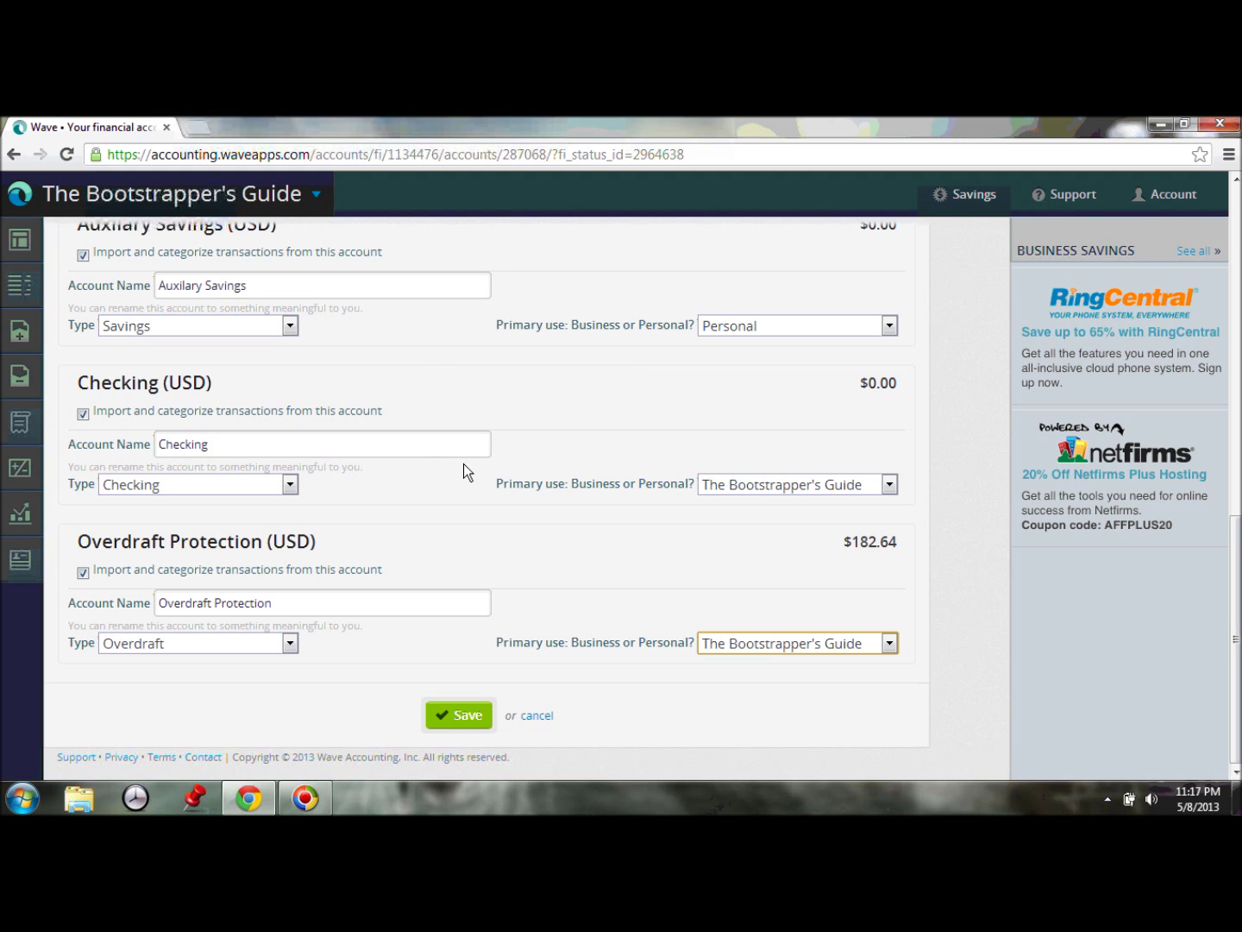
Save the account assignments to start importing transactions from the seven credit union accounts
click(448, 714)
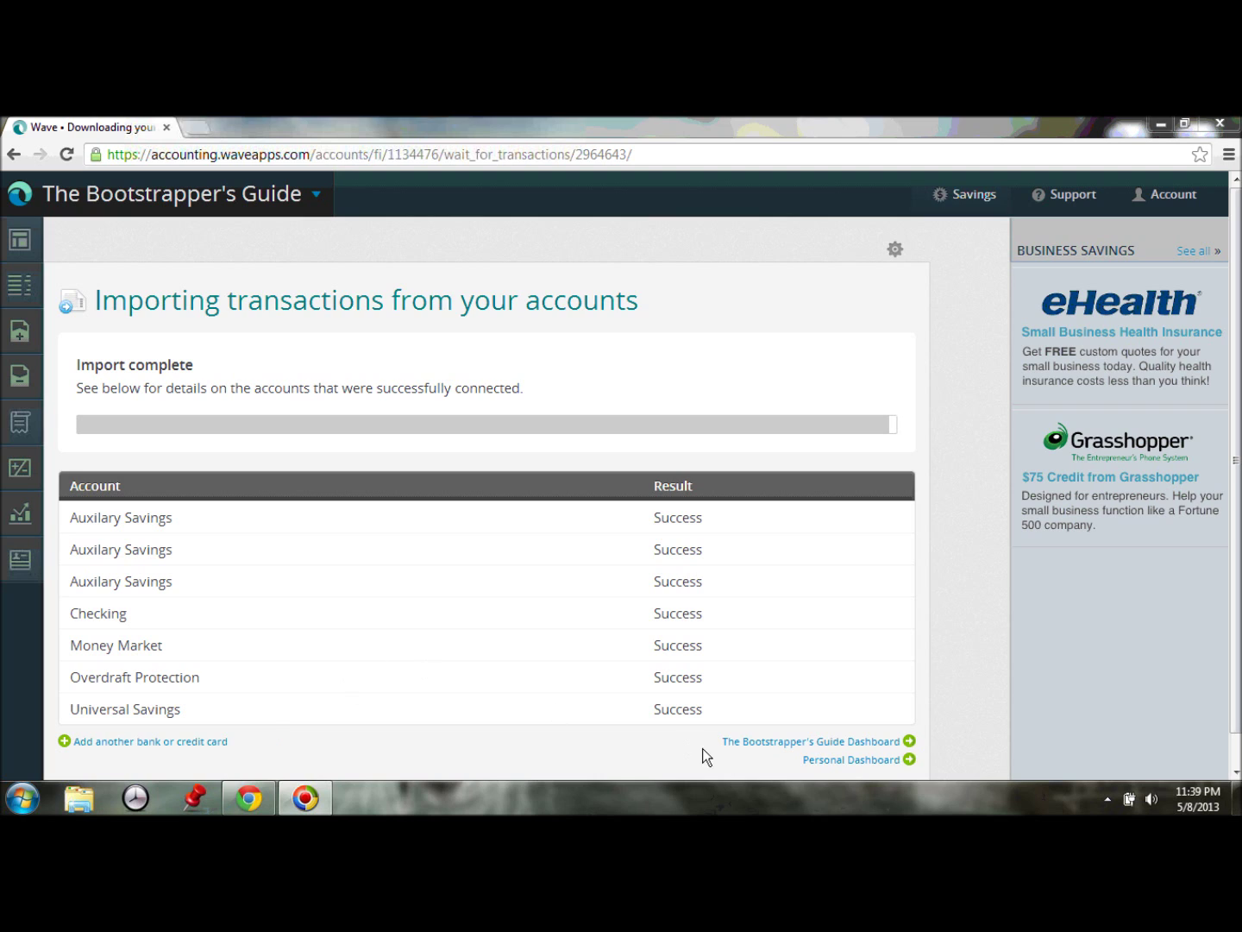
Go to The Bootstrapper's Guide dashboard from the import results
click(852, 746)
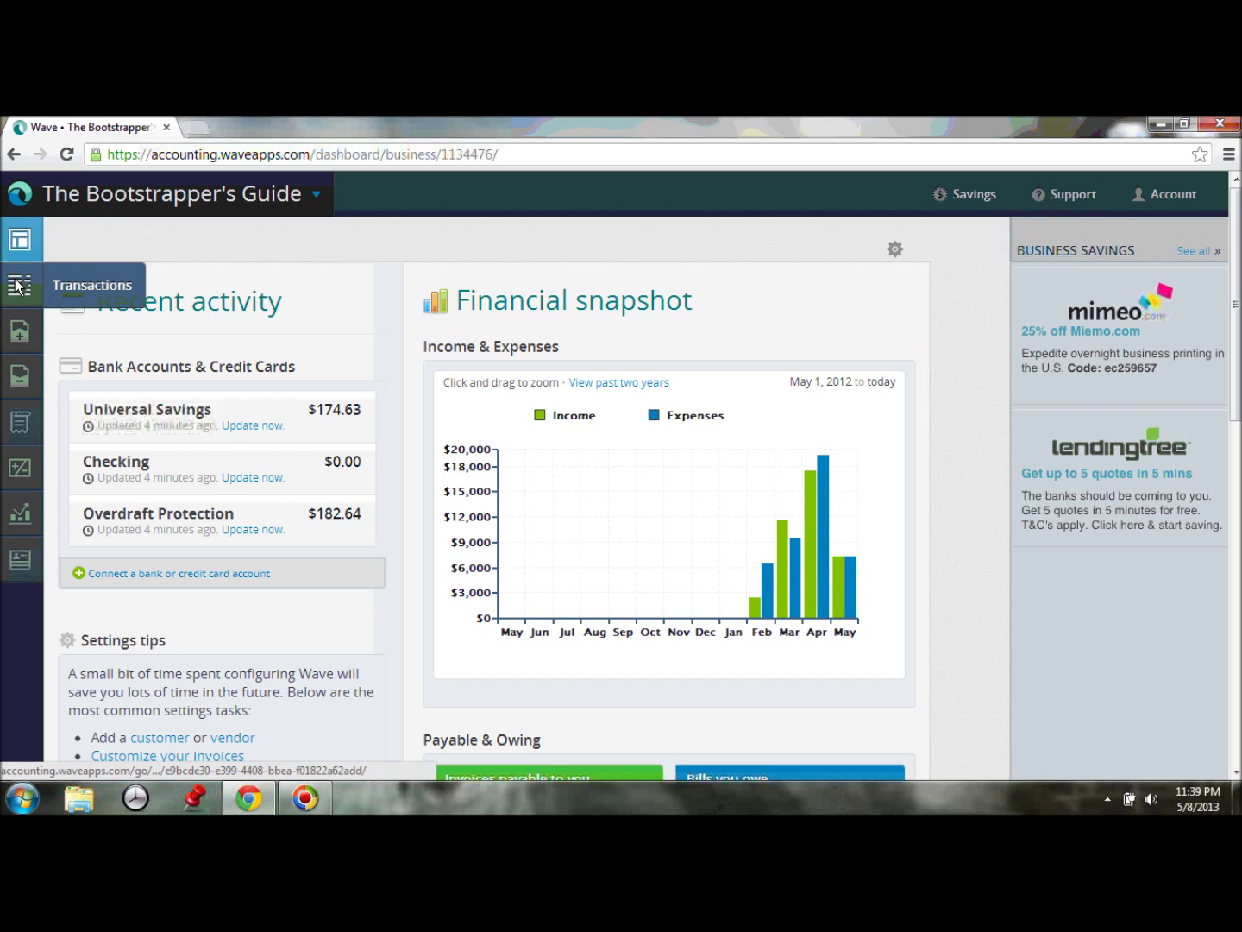
Open the Transactions page and scroll through the imported 2013-05-07 Checking transactions
click(32, 291)
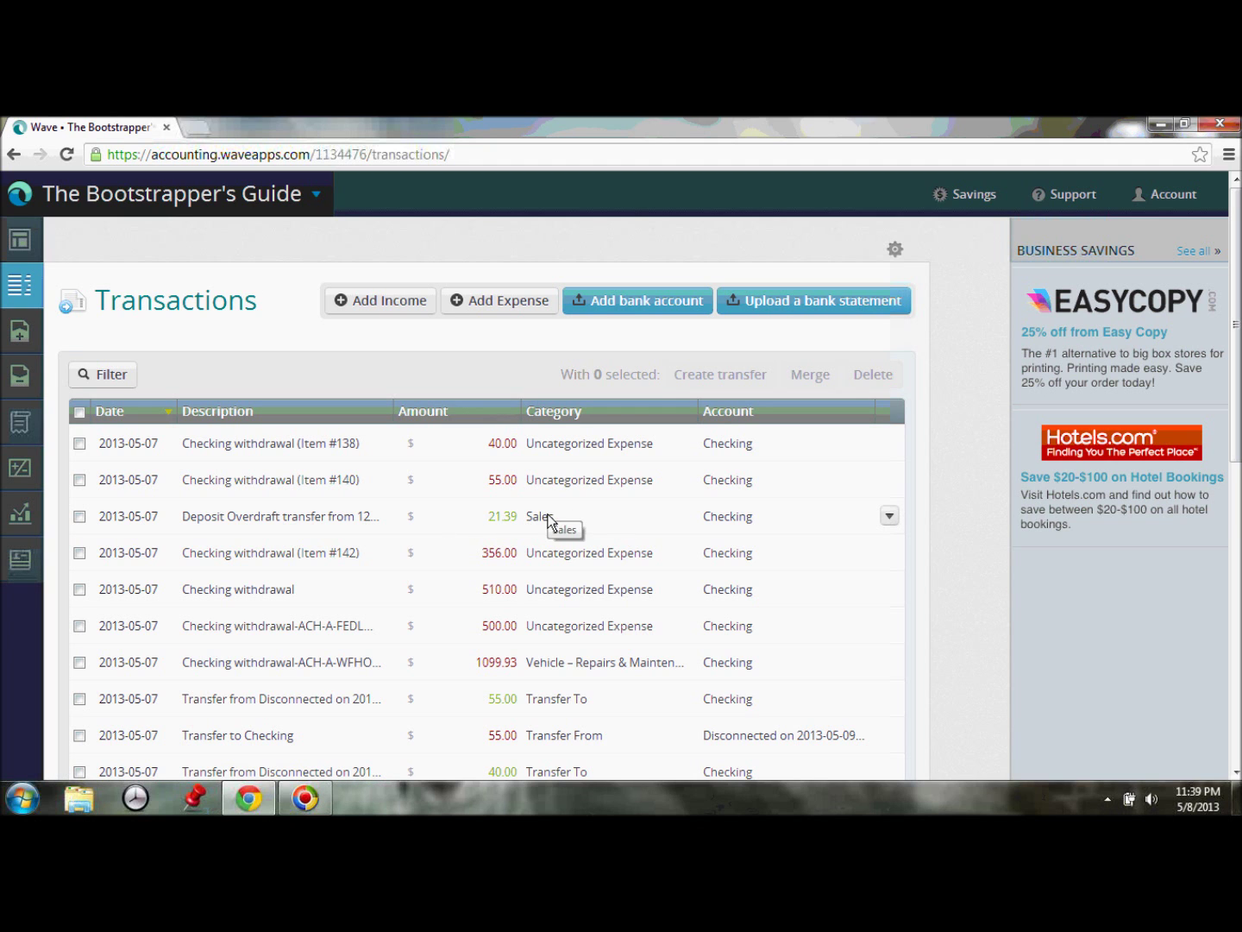
scroll(535, 550, down, 4)
scroll(534, 548, down, 3)
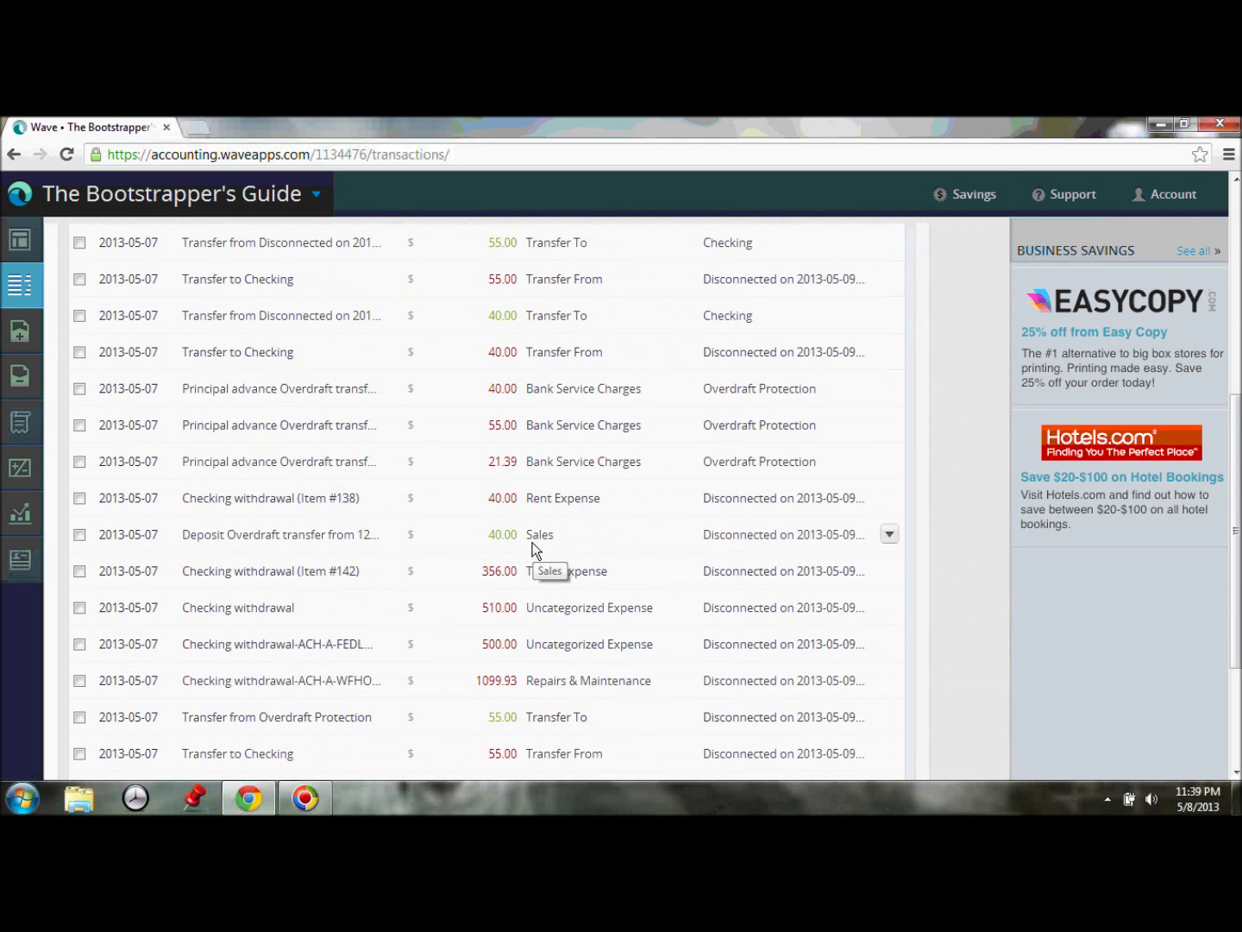
scroll(528, 543, up, 1)
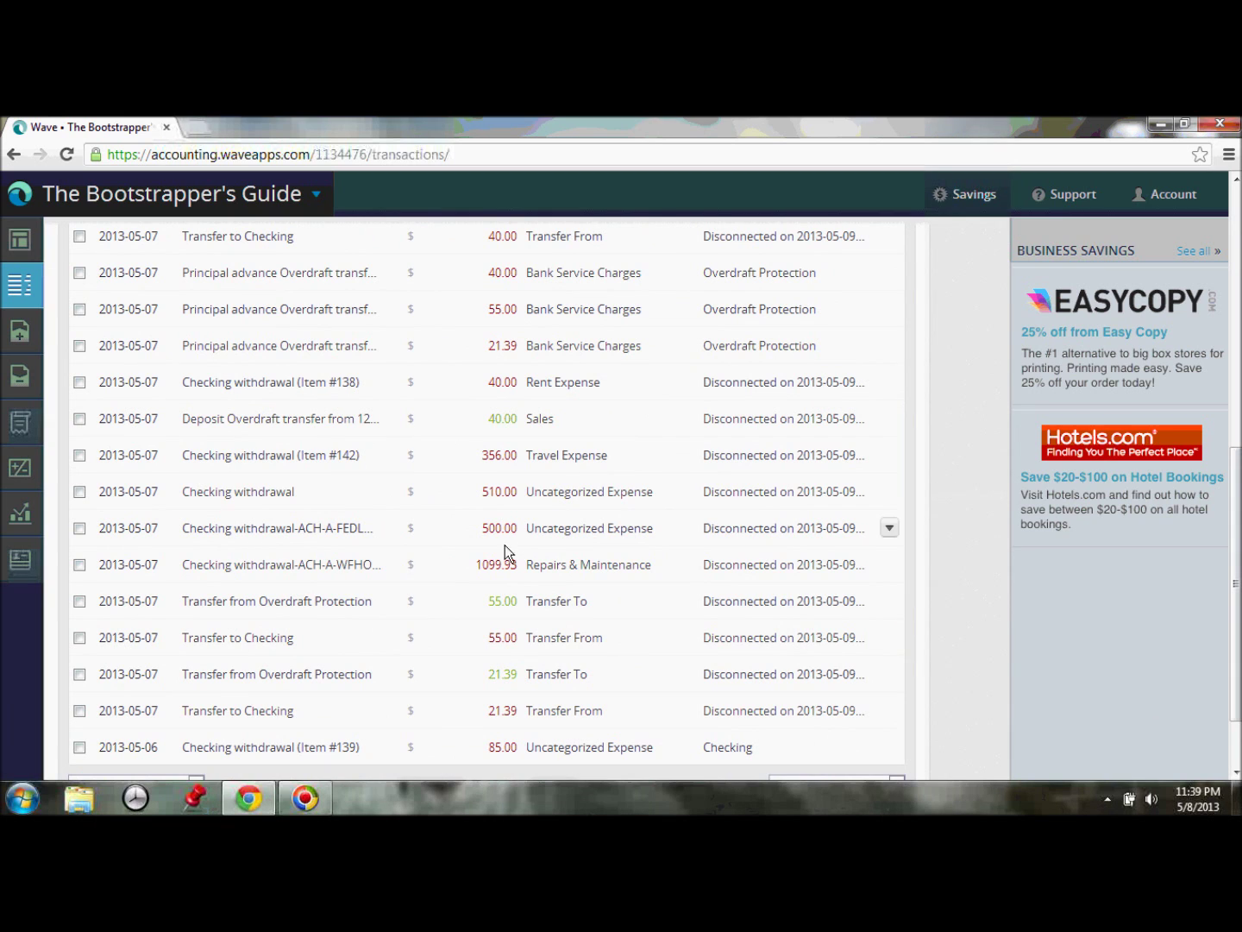
scroll(507, 544, up, 3)
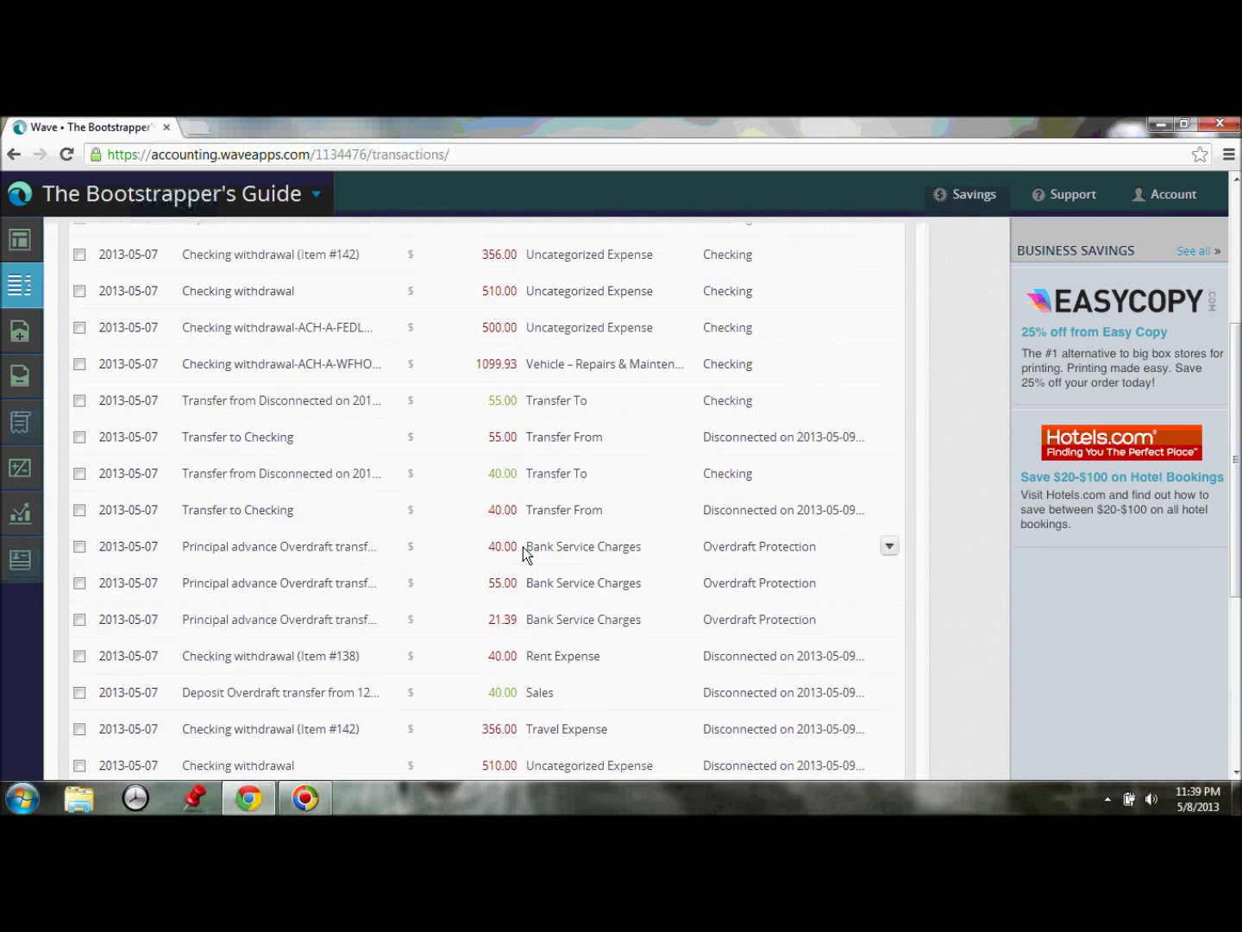
scroll(523, 548, up, 2)
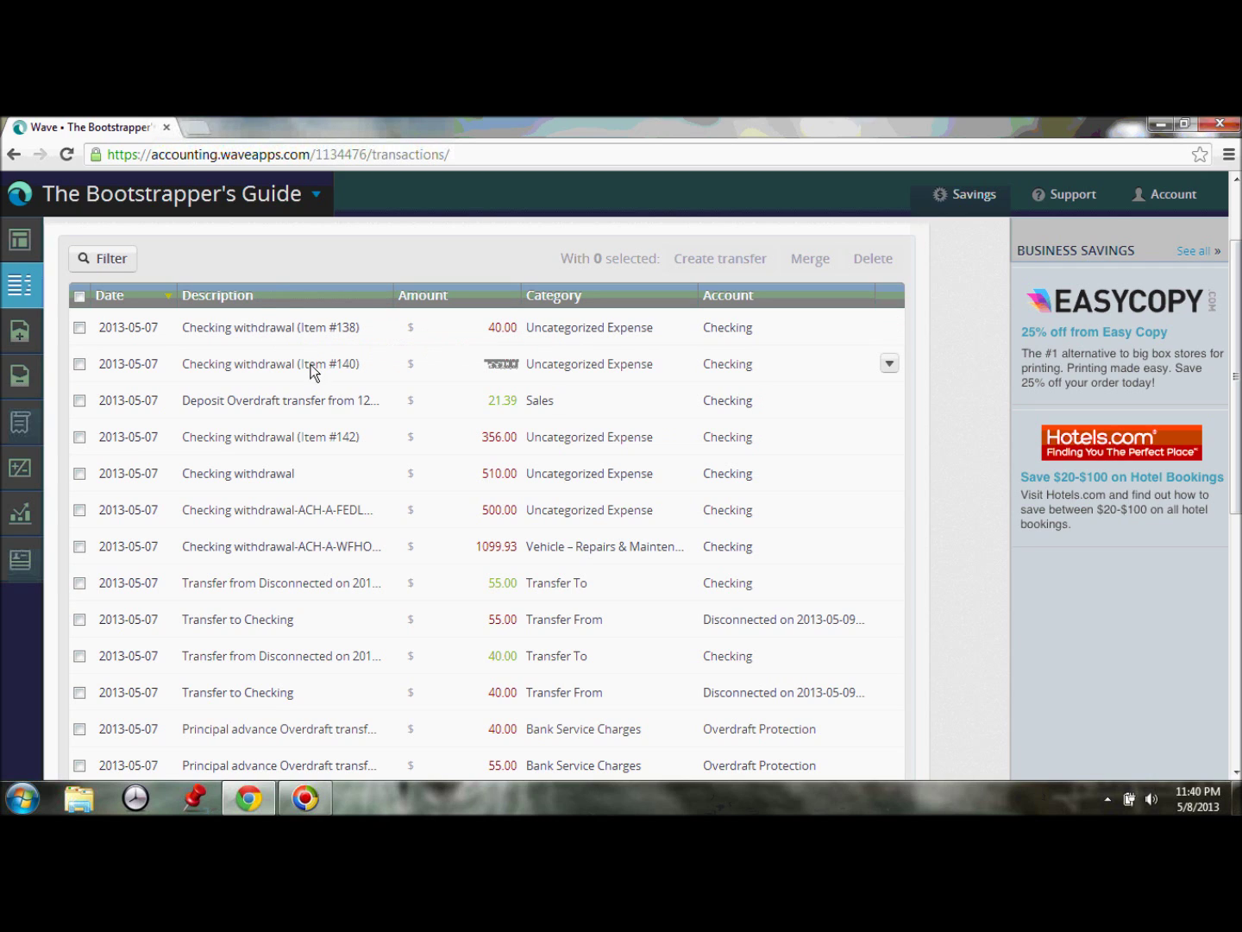
Inspect the Item #138 withdrawal and the Deposit Overdraft transfer's category
click(612, 336)
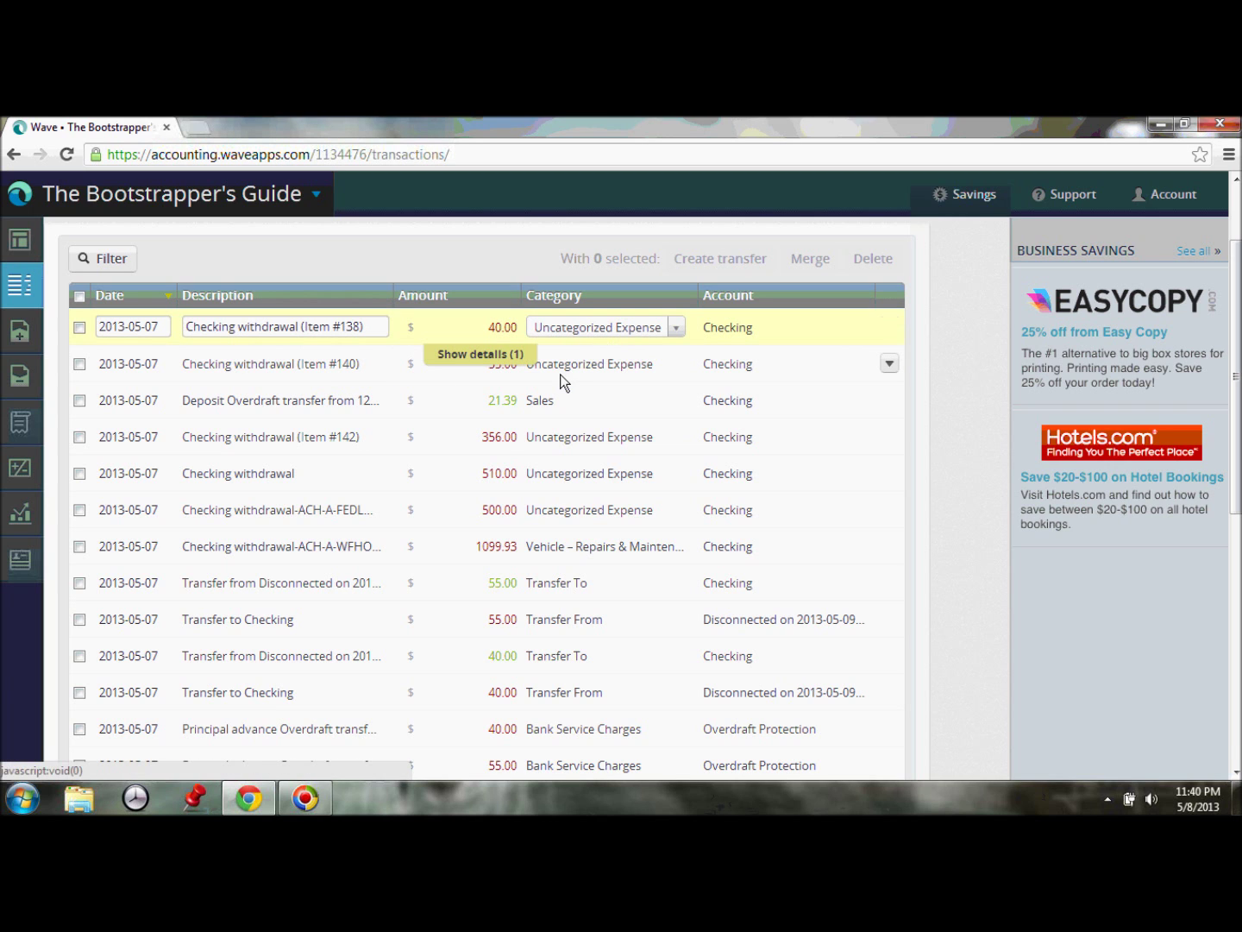
scroll(502, 450, down, 1)
scroll(501, 454, down, 3)
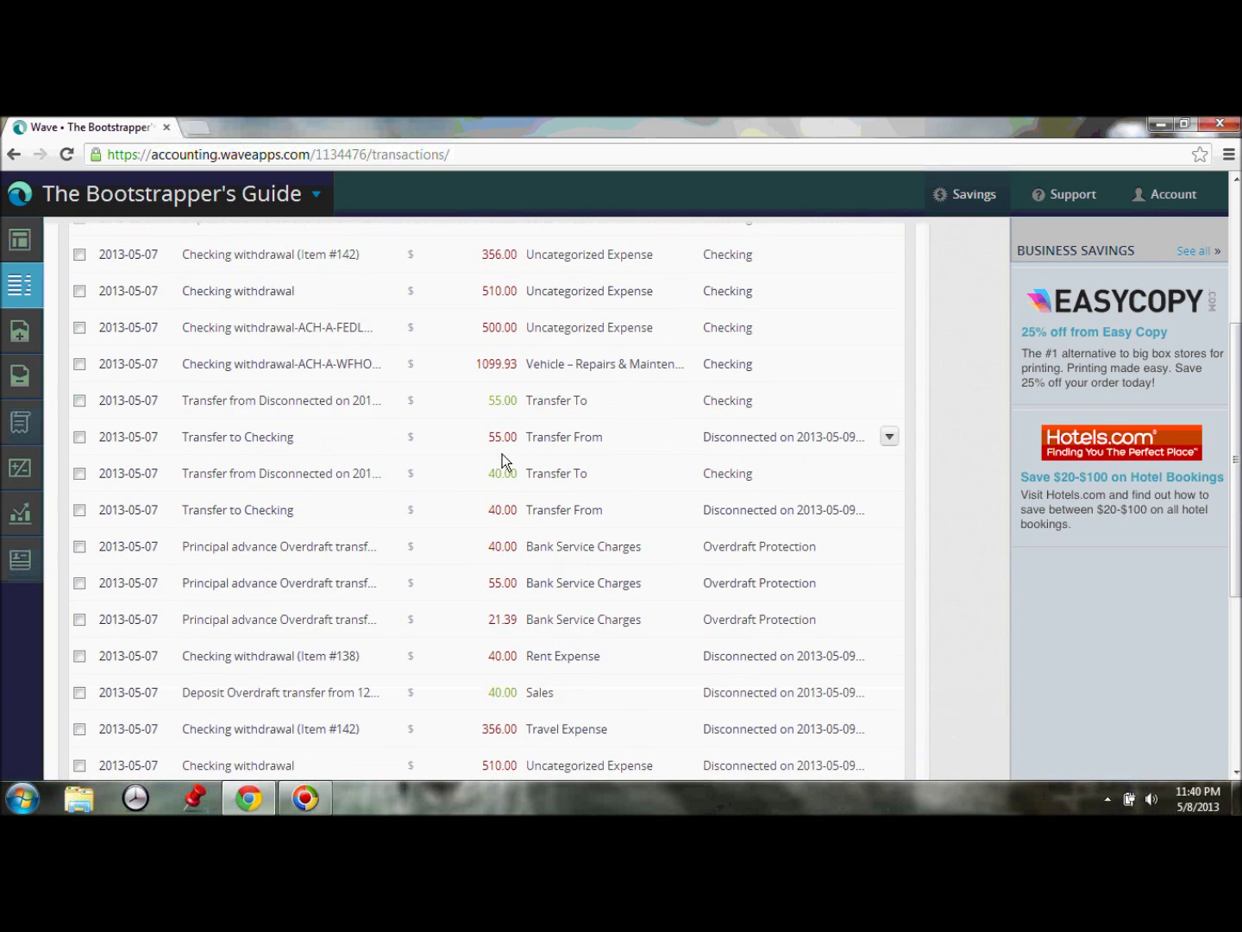
scroll(503, 453, down, 1)
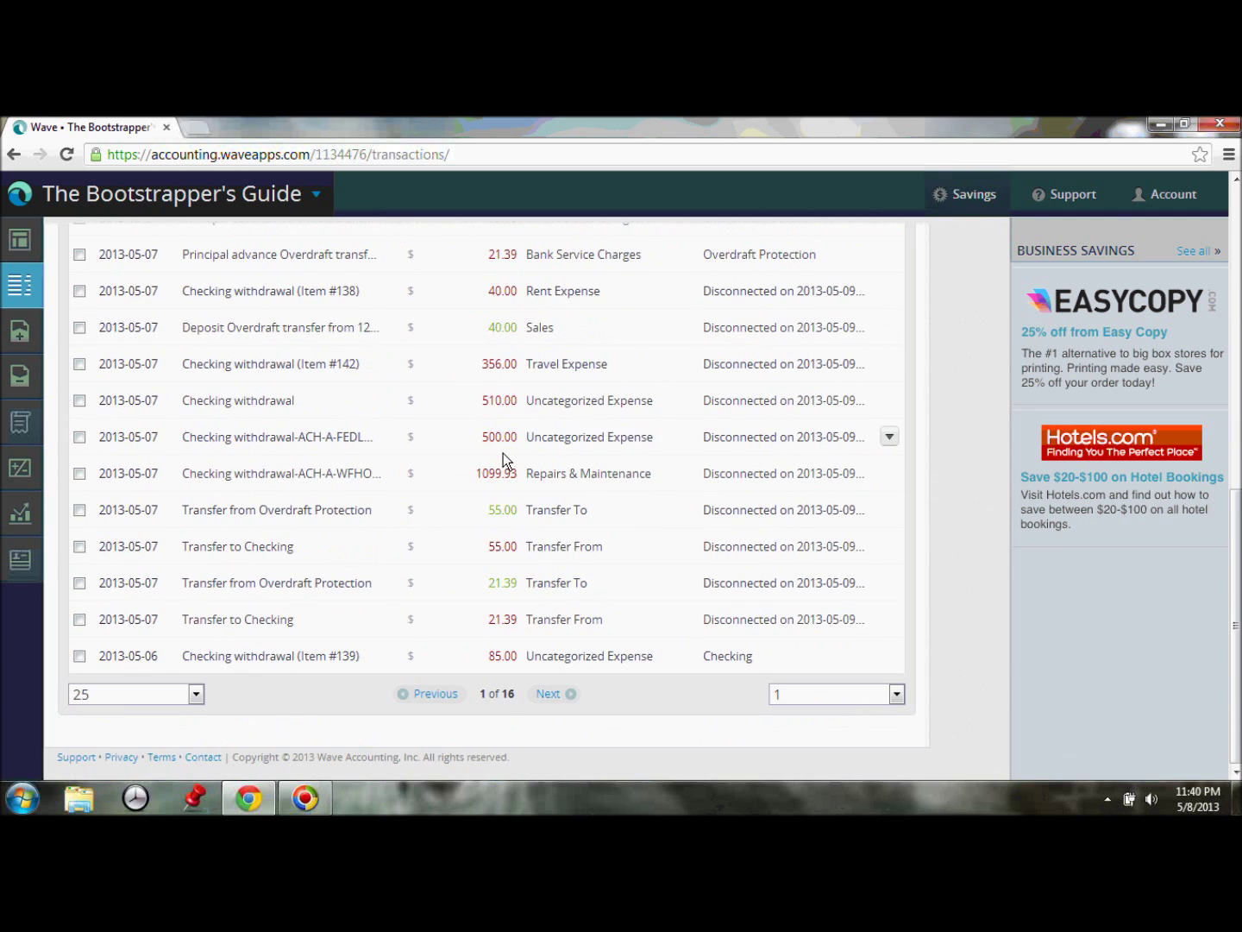
scroll(502, 454, up, 5)
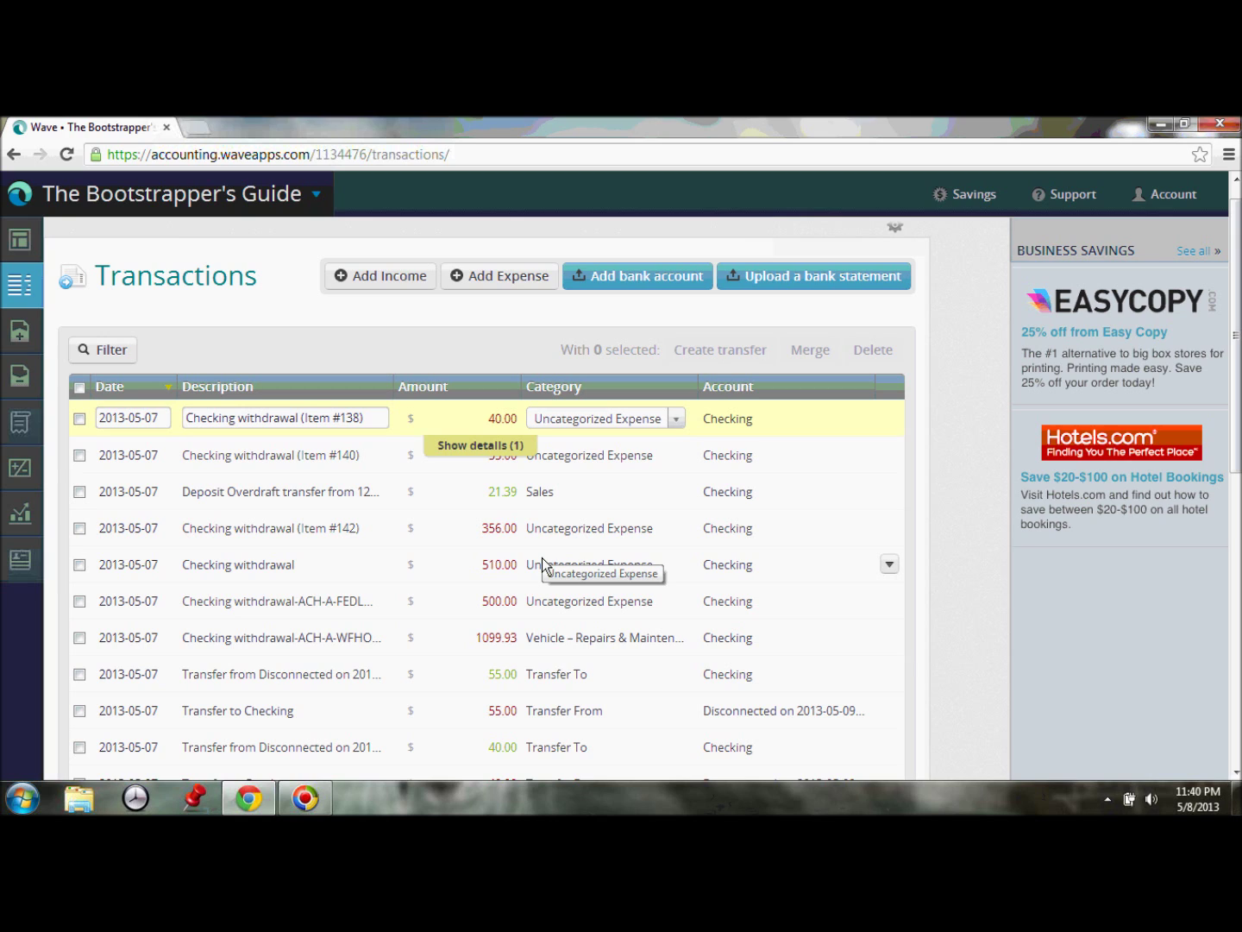
click(595, 491)
Keep the deposit under Sales and recategorize the $1099.93 withdrawal as Rent Expense
click(558, 580)
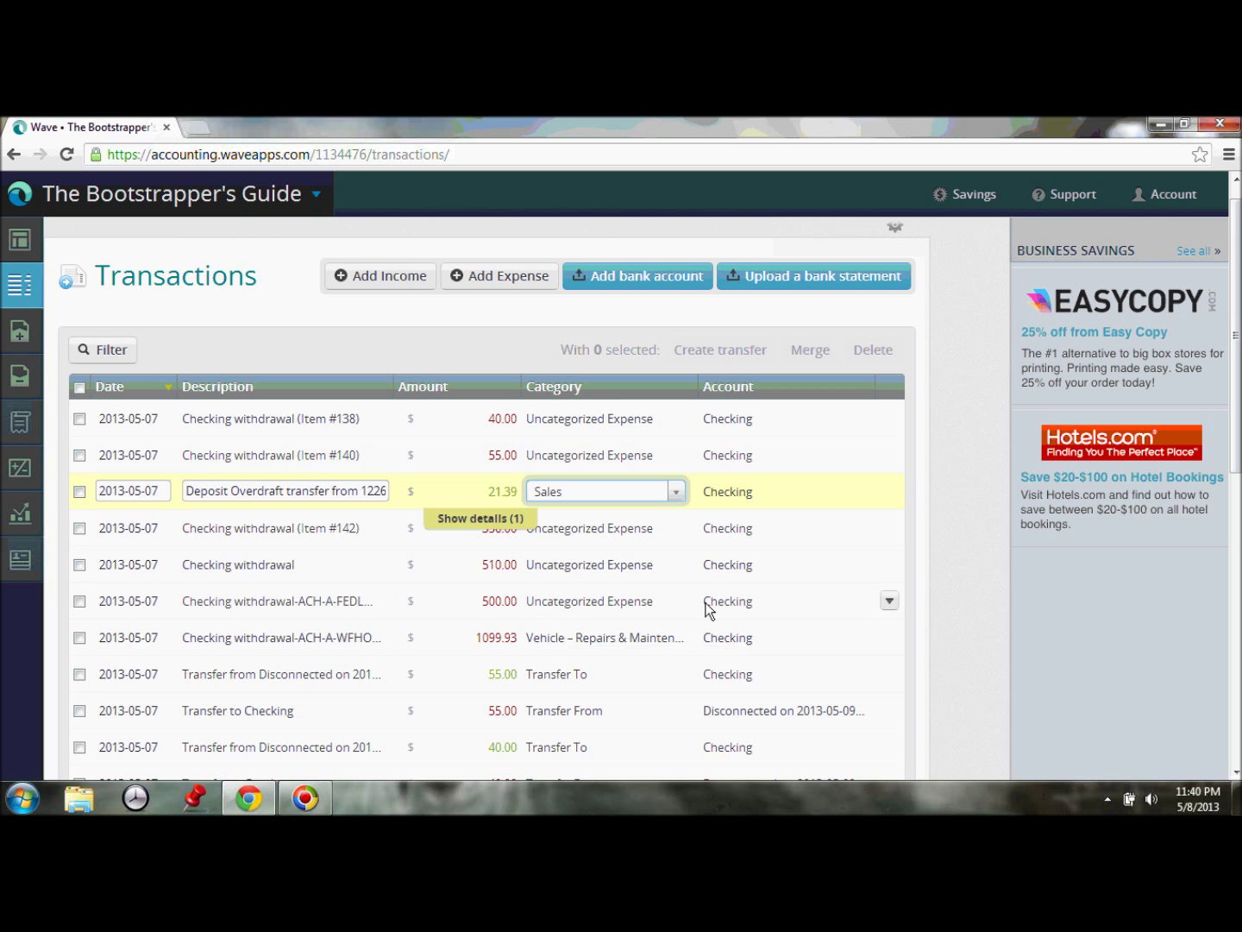
click(636, 640)
click(656, 636)
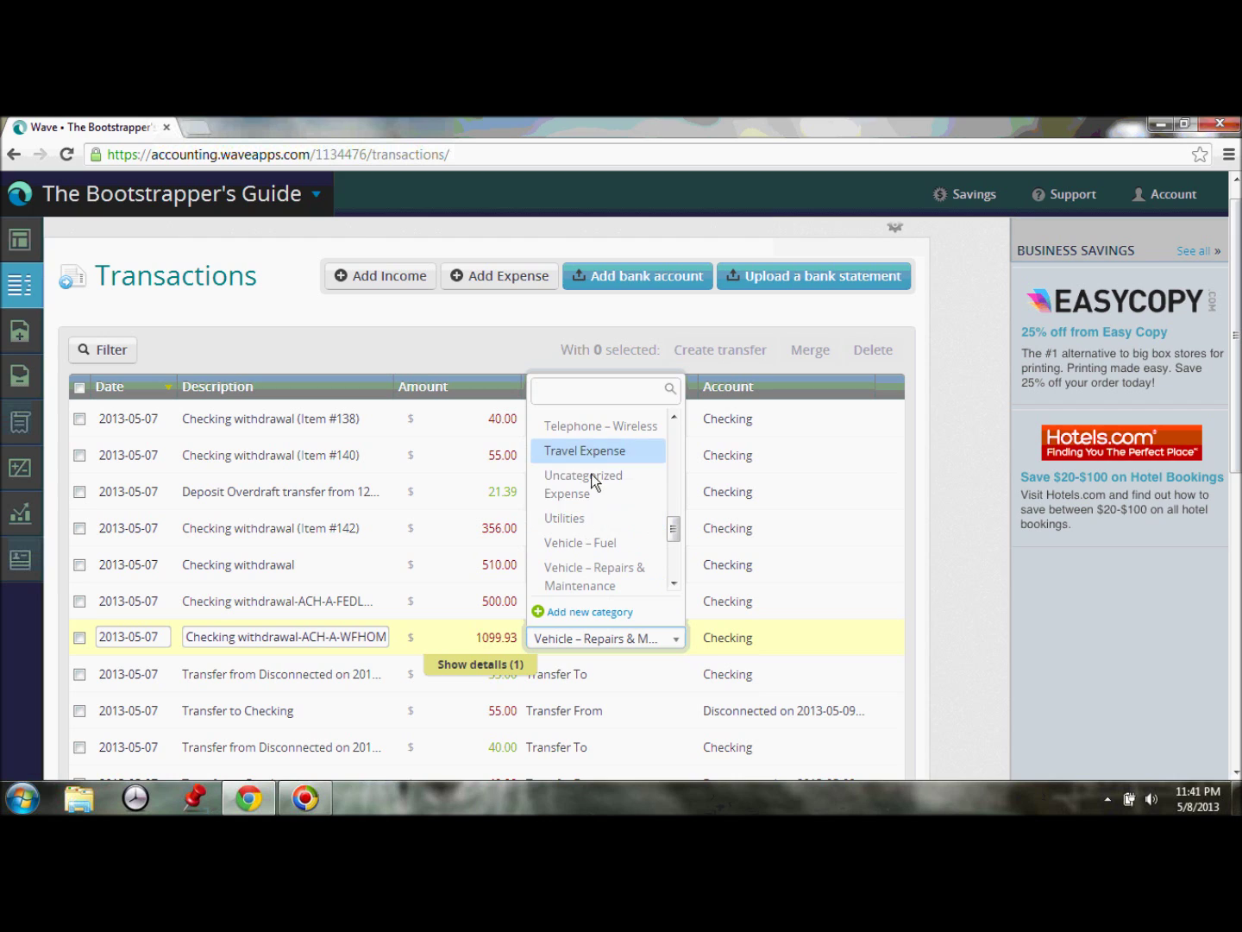
scroll(591, 474, up, 4)
scroll(589, 466, up, 3)
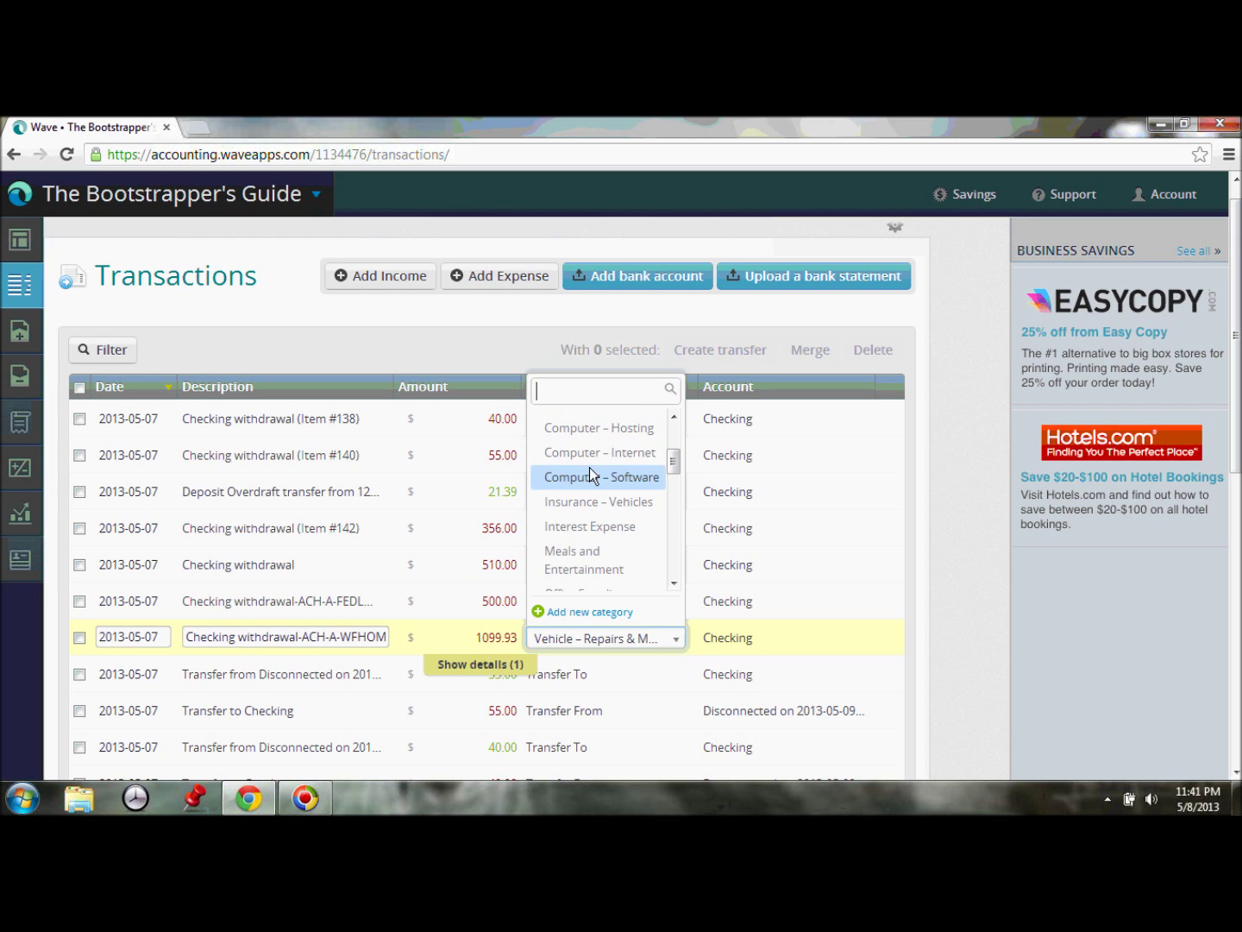
scroll(591, 471, down, 3)
scroll(591, 477, down, 2)
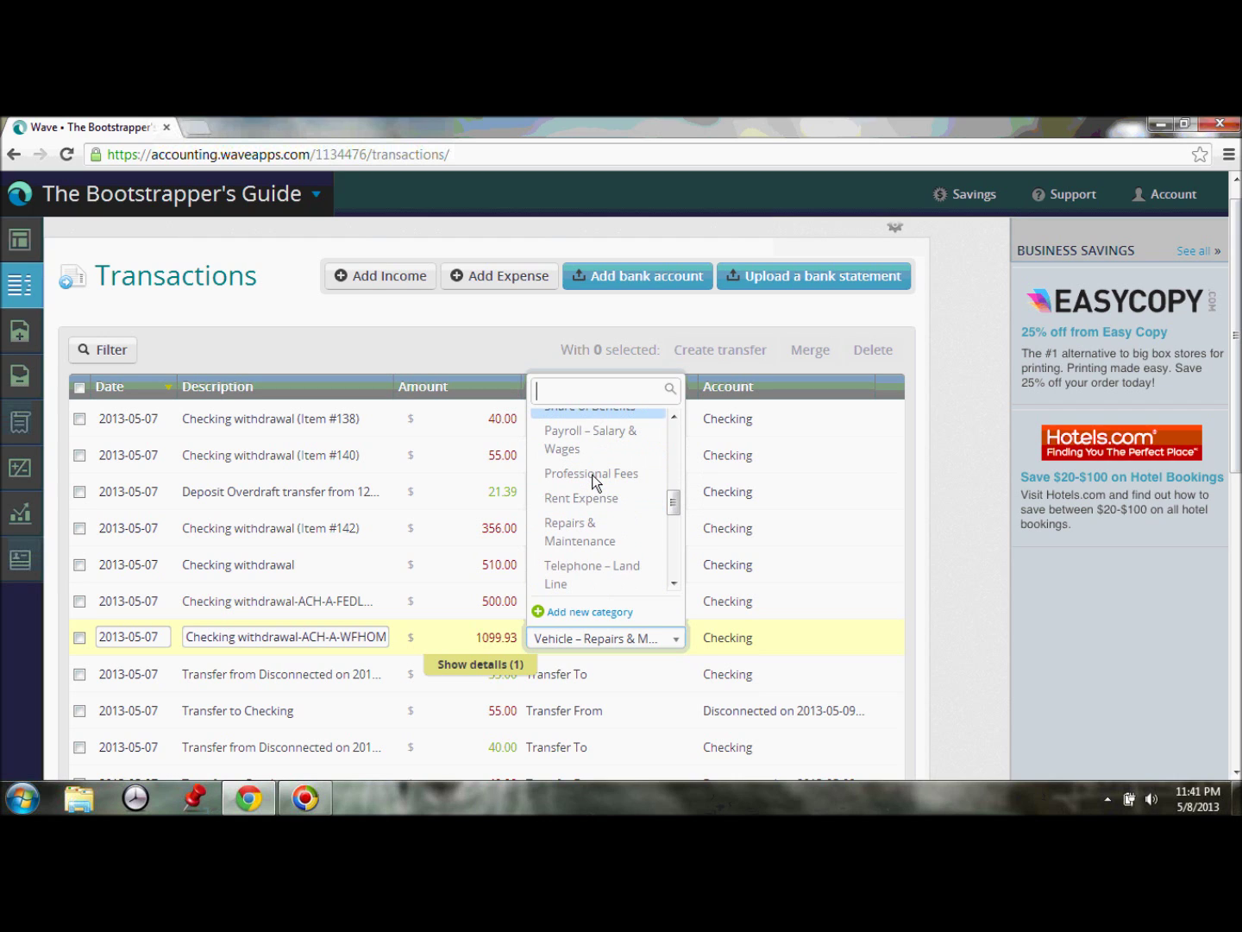
click(589, 502)
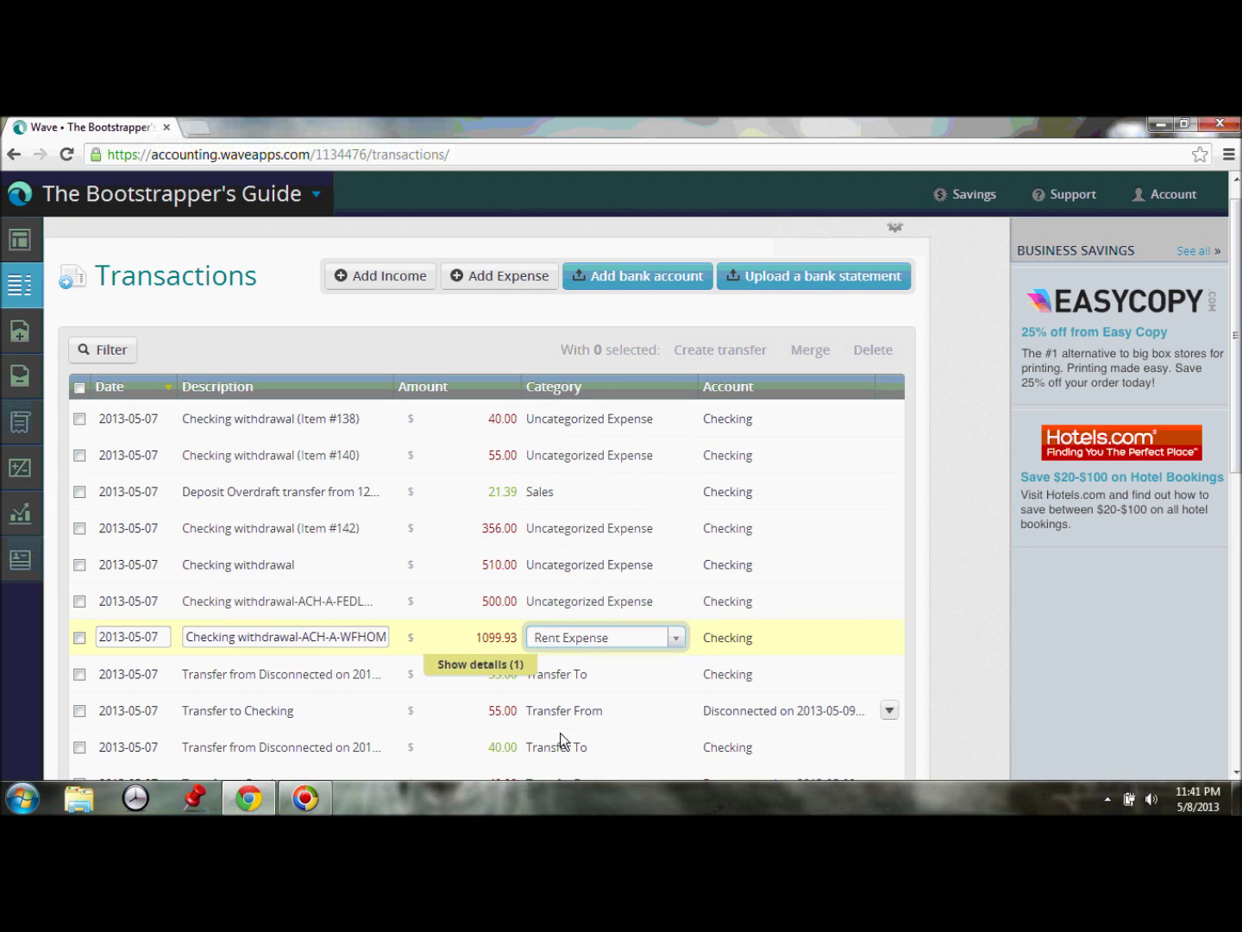
click(595, 677)
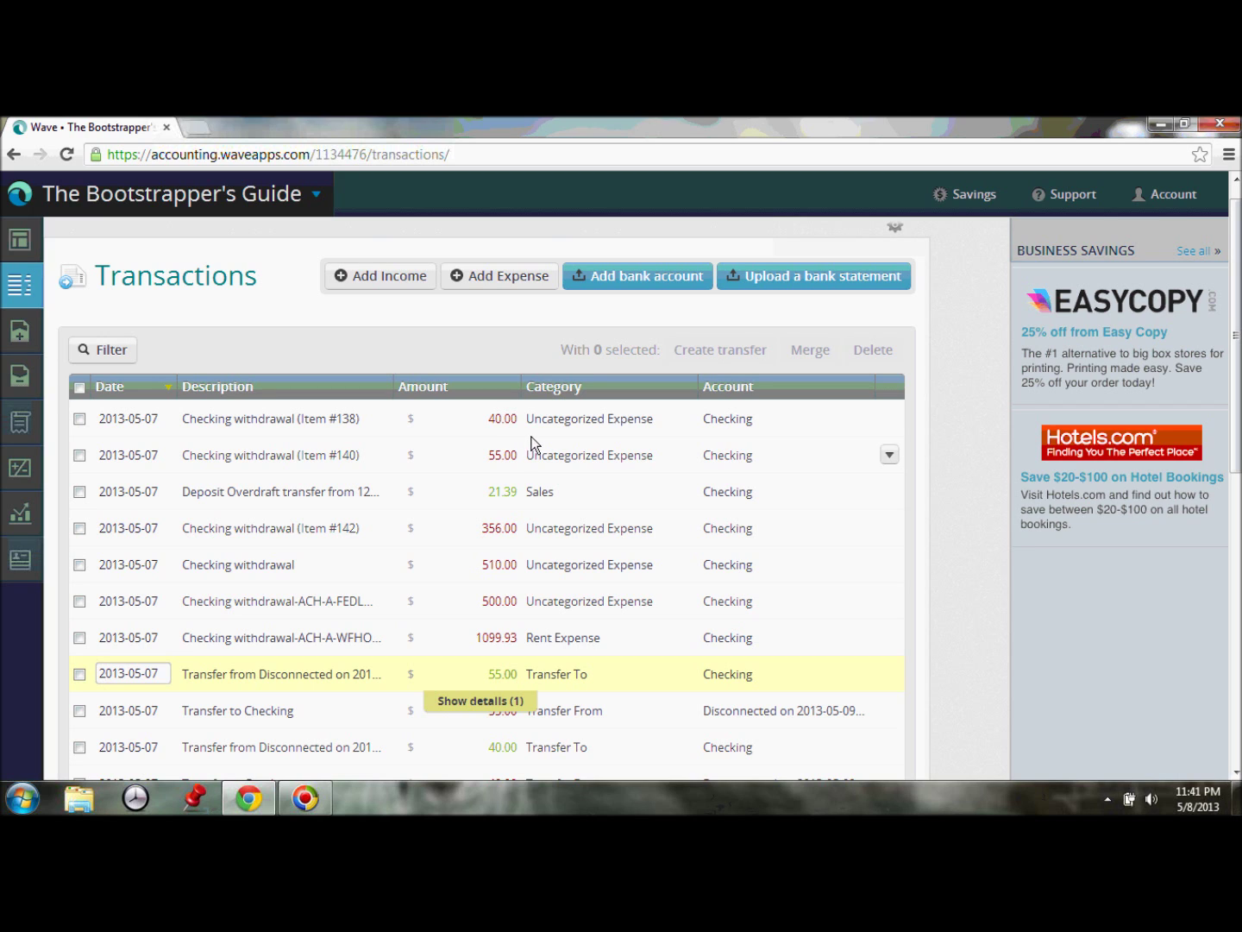
Open The Bootstrapper's Guide Invoices page, which shows no invoices yet
click(27, 334)
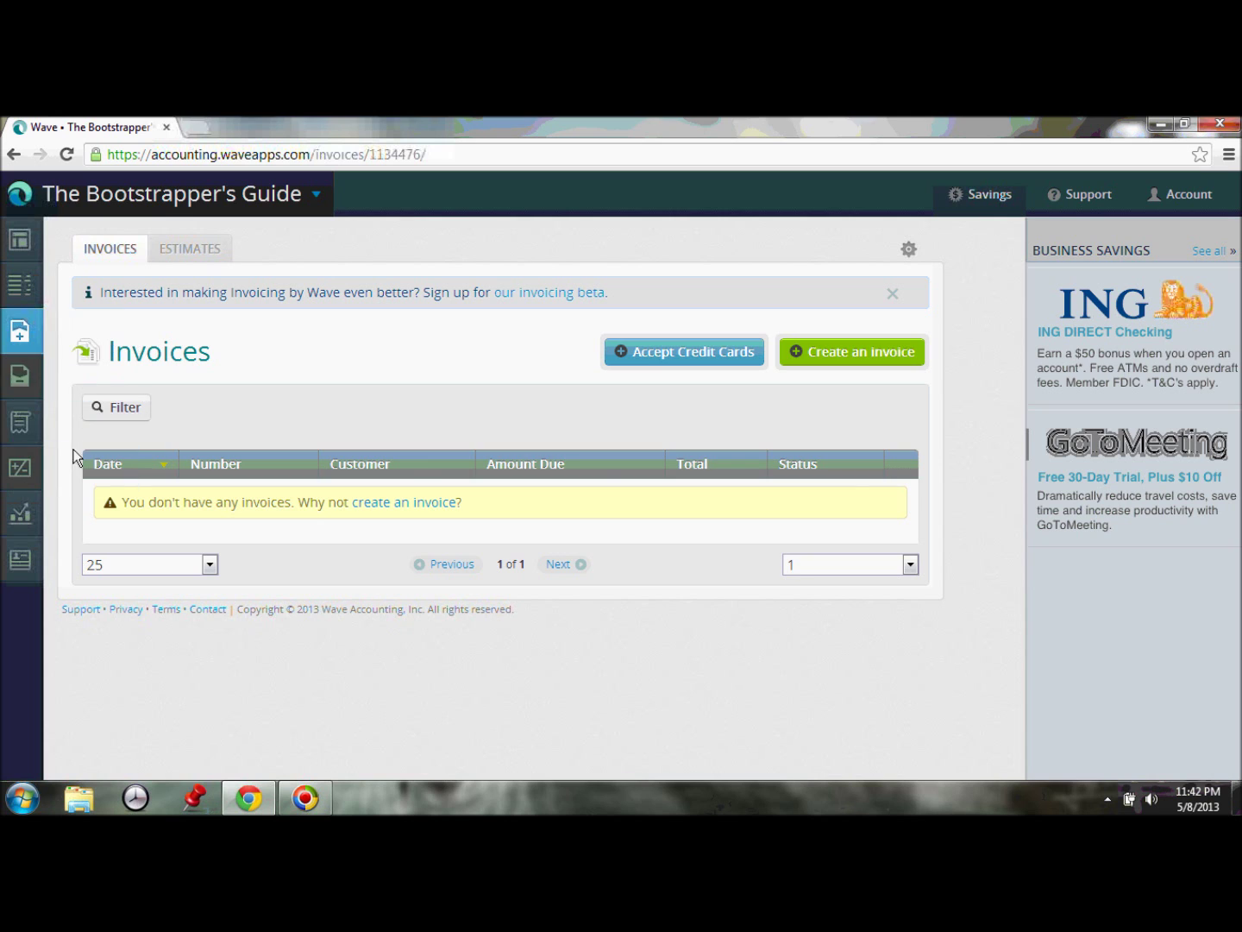
Check the categorized transactions list, including the $1099.93 Rent Expense, then go to the Dashboard
click(36, 287)
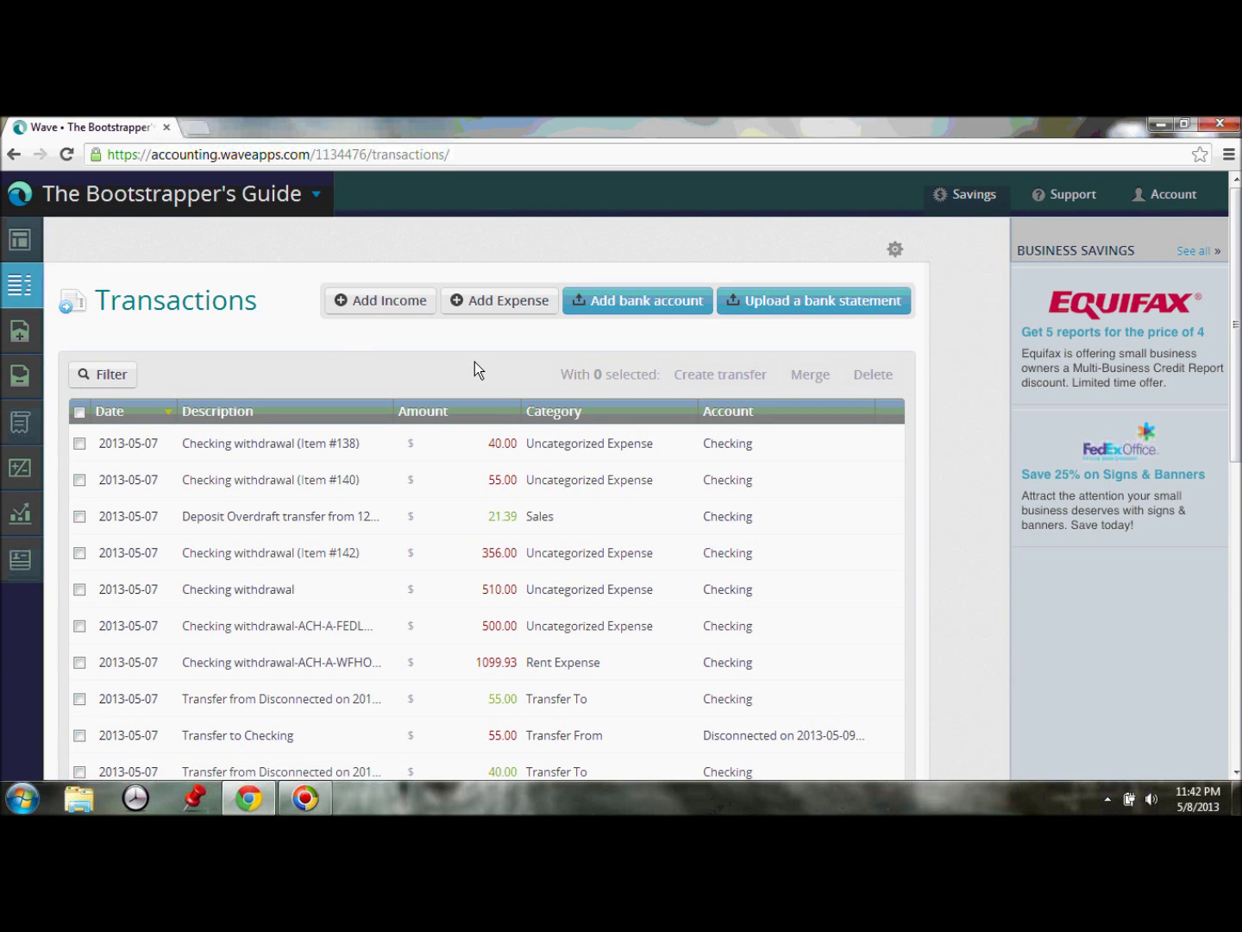
click(15, 256)
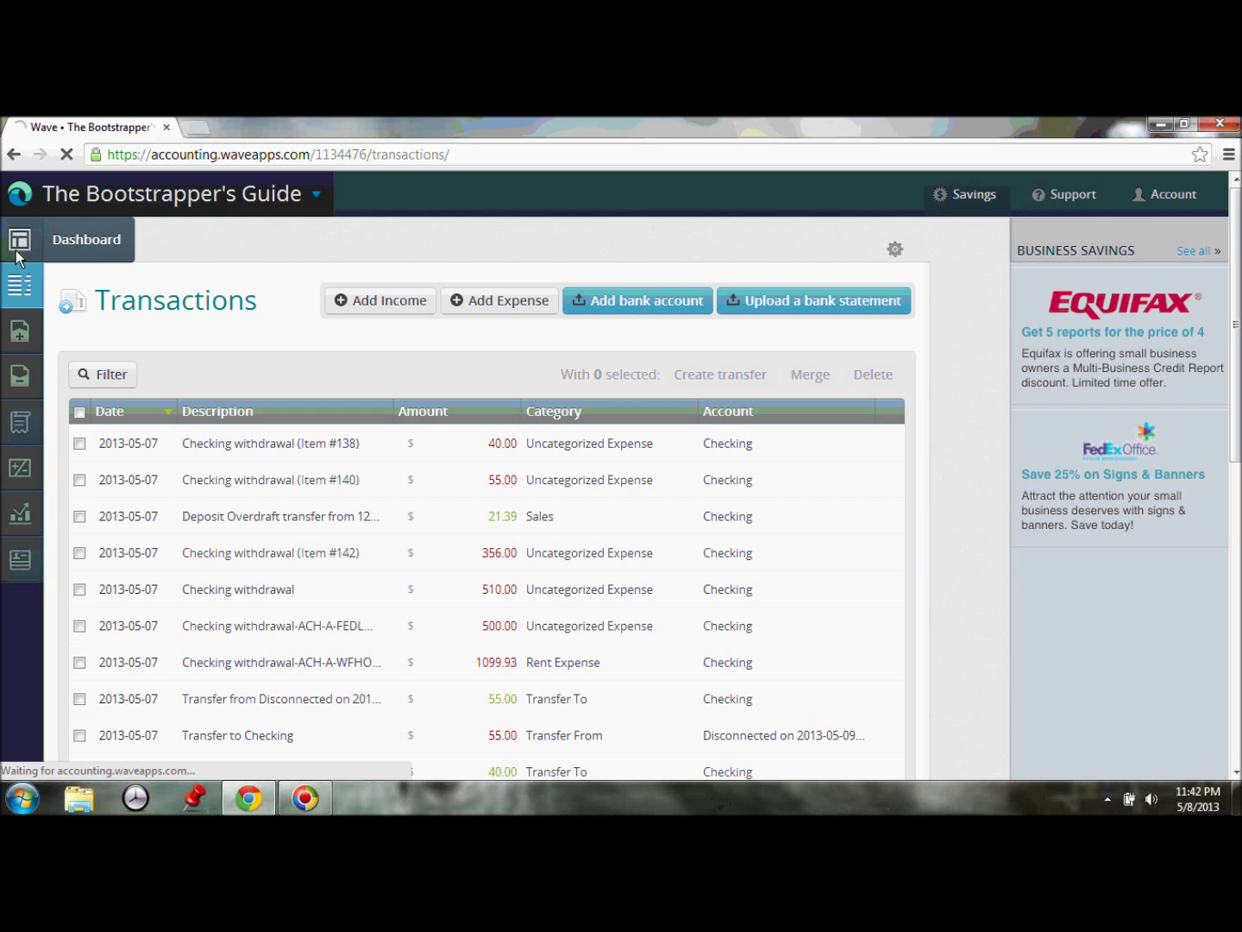
Return to the dashboard showing Universal Savings $174.63, Checking $0.00 and Overdraft Protection $182.64
click(16, 252)
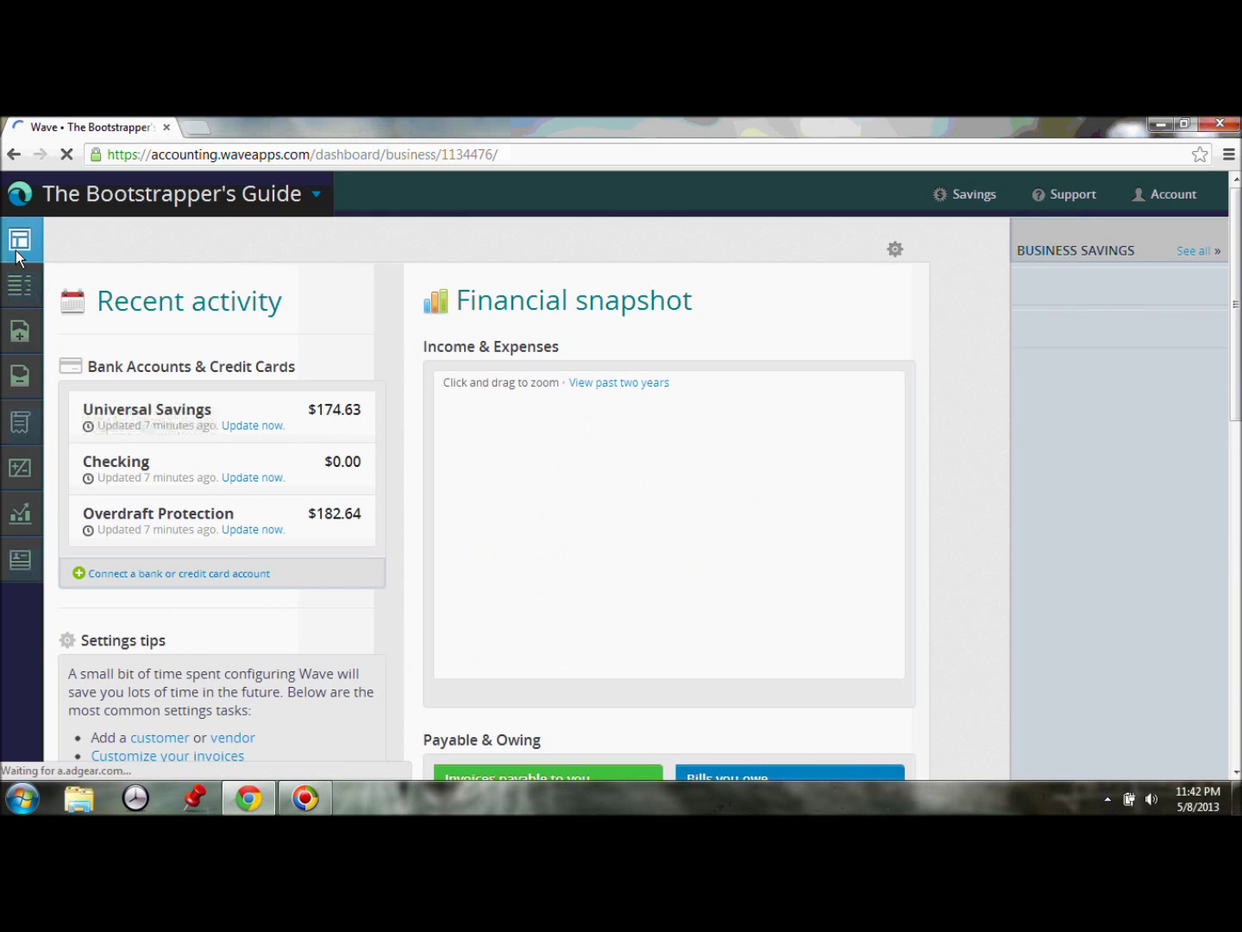